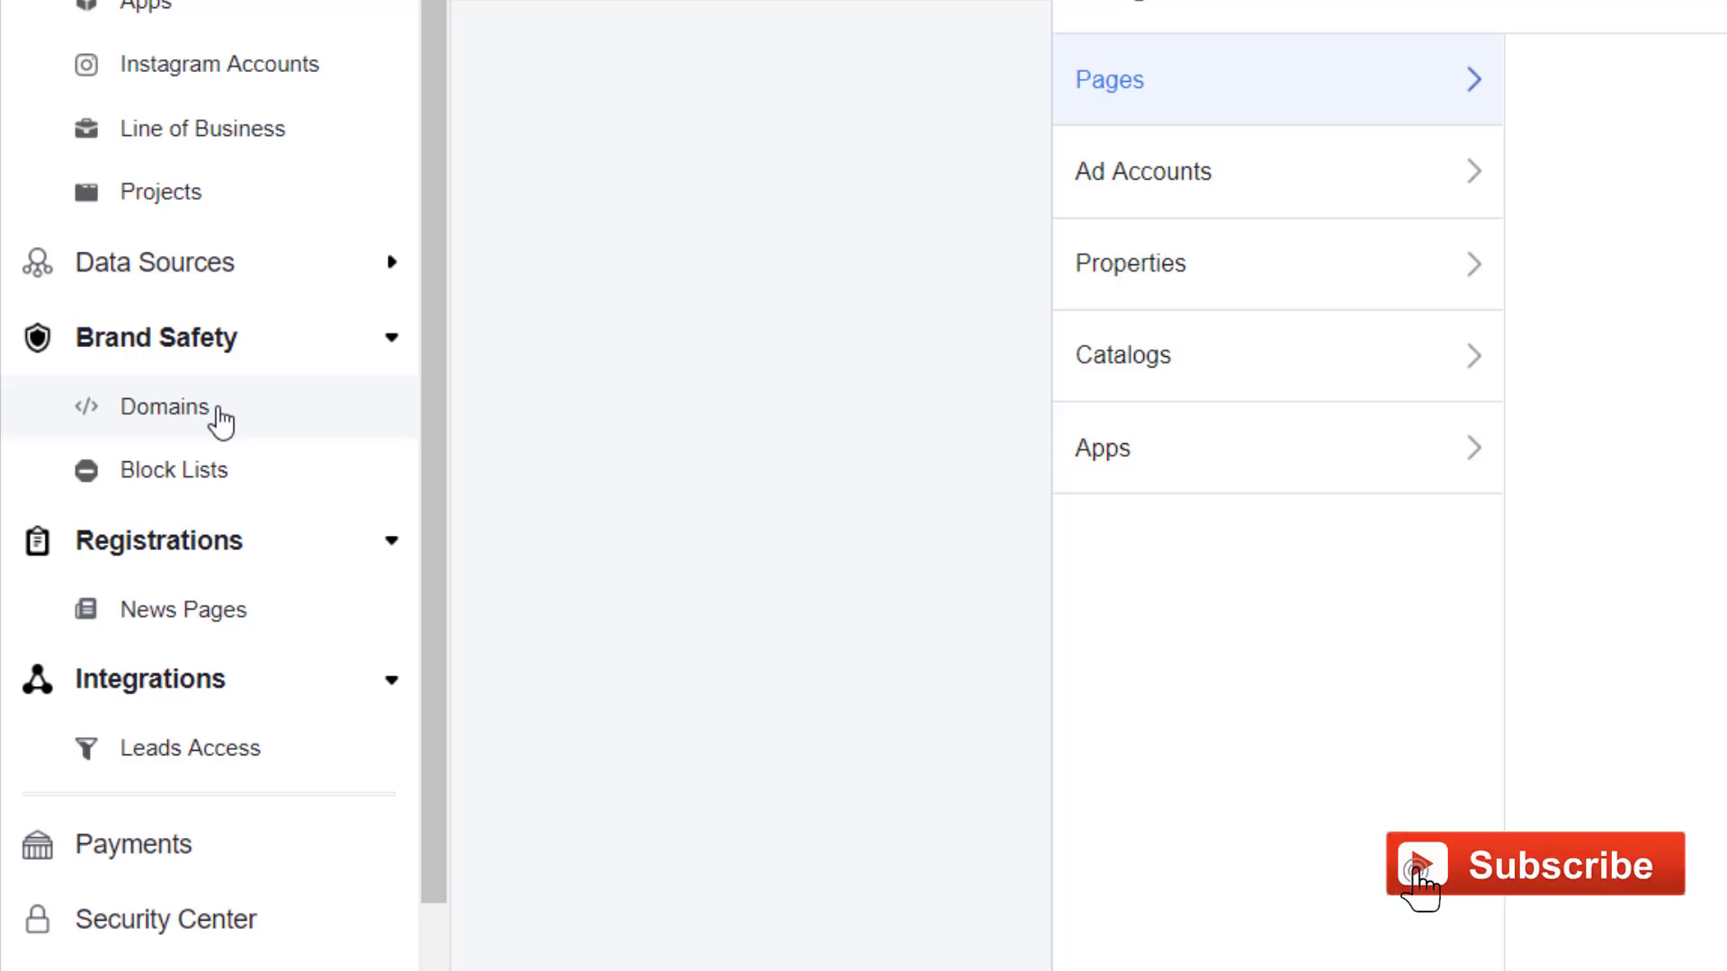
left_click(219, 412)
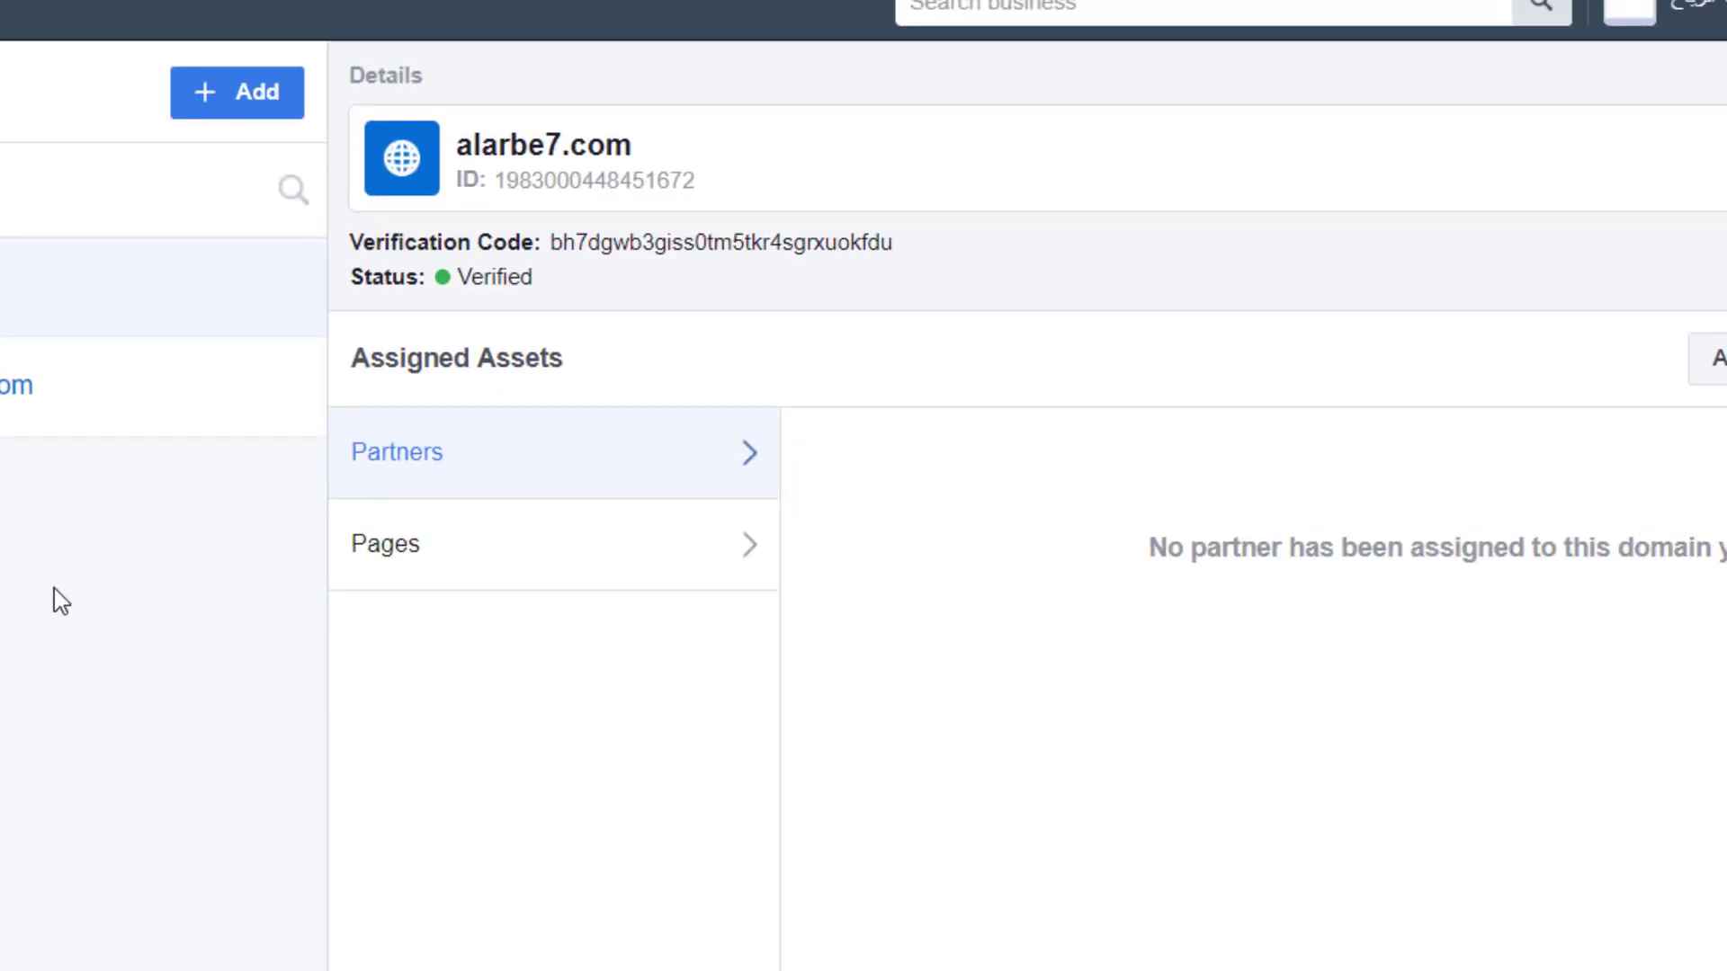
left_click(230, 97)
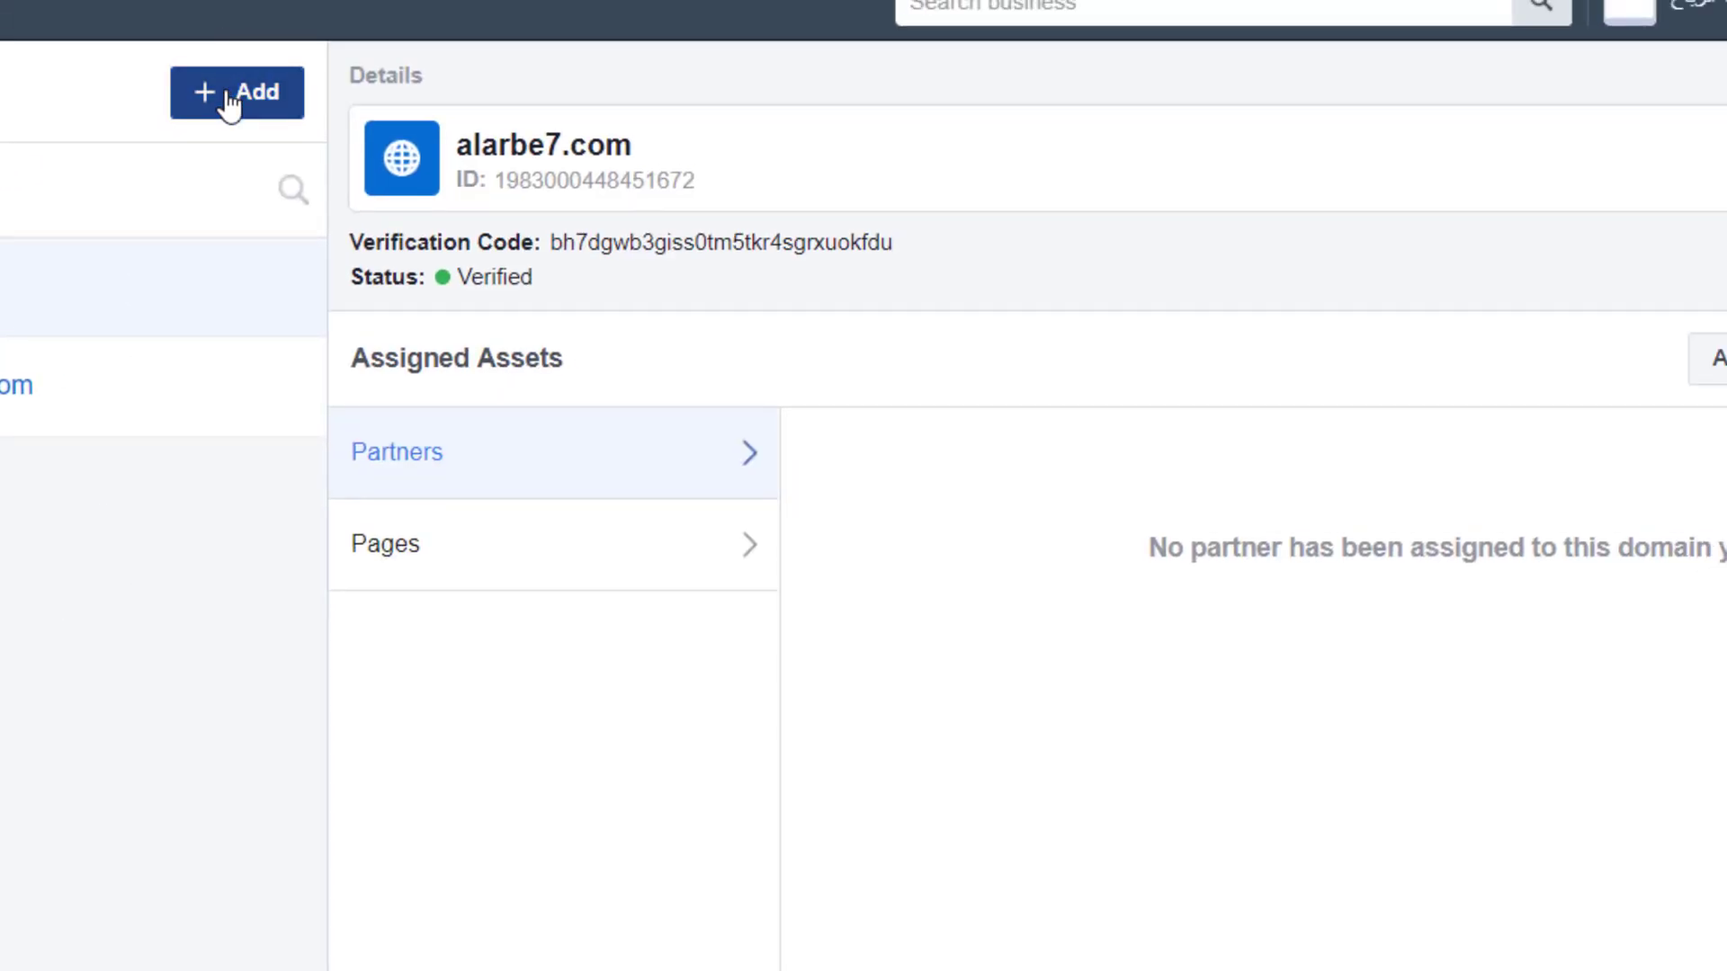
left_click(615, 627)
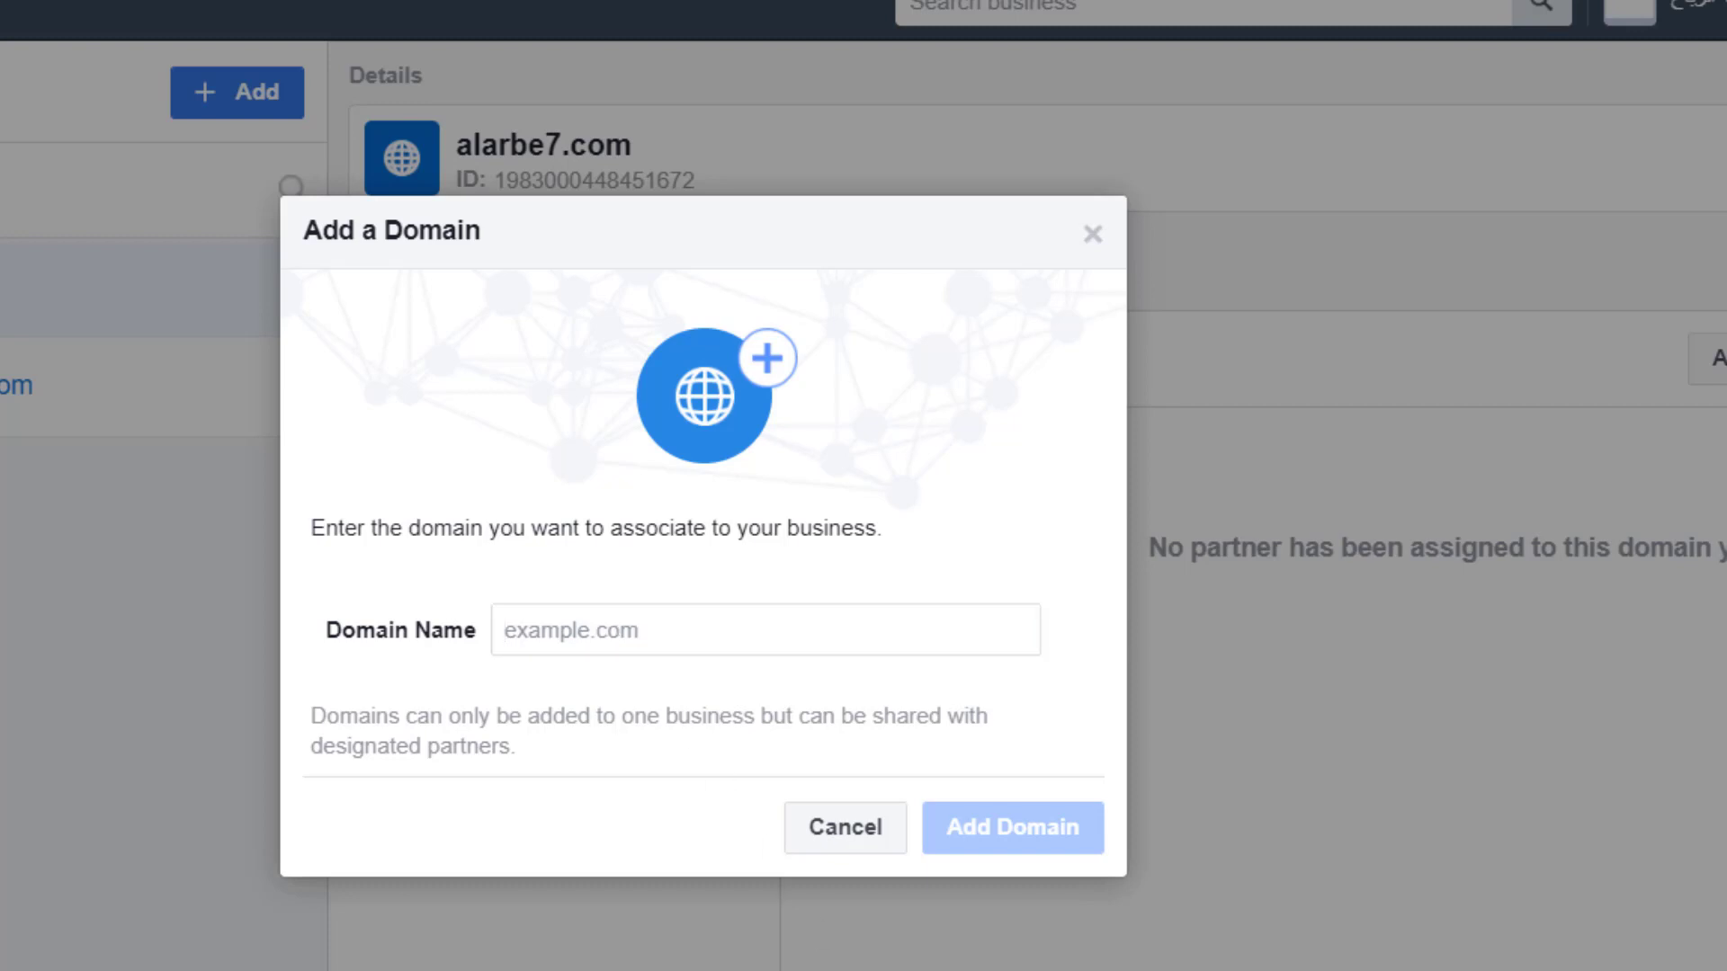
key("alt+Tab")
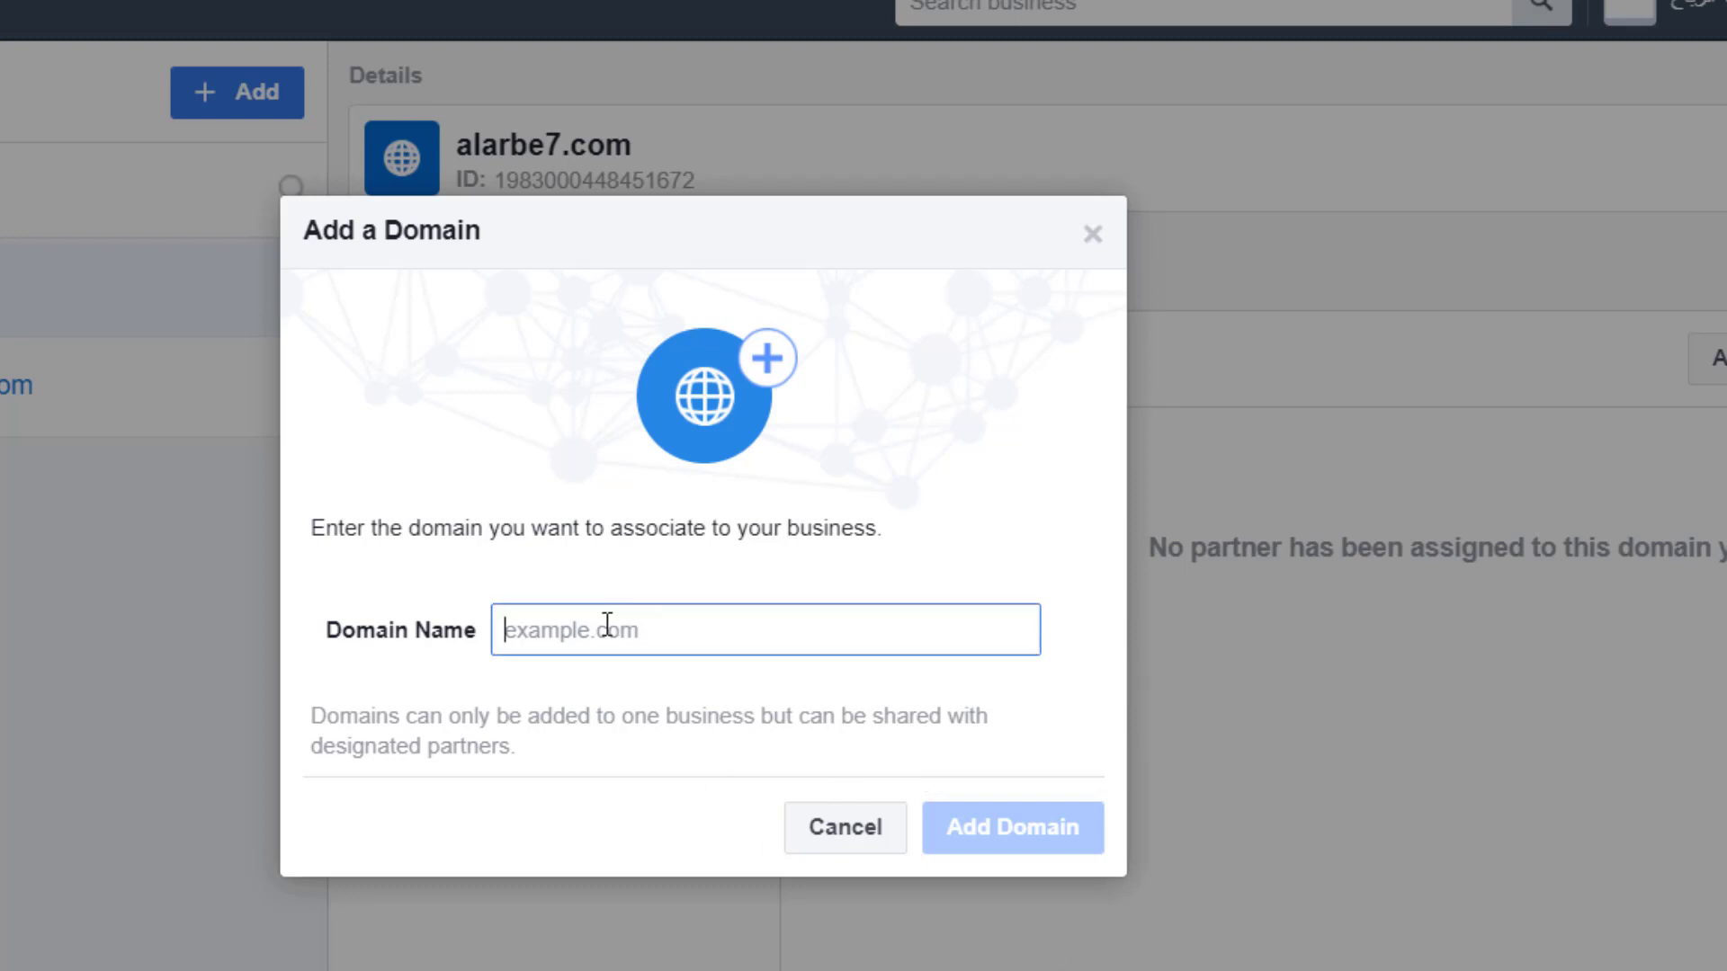
type("https://www.akrampro.info/")
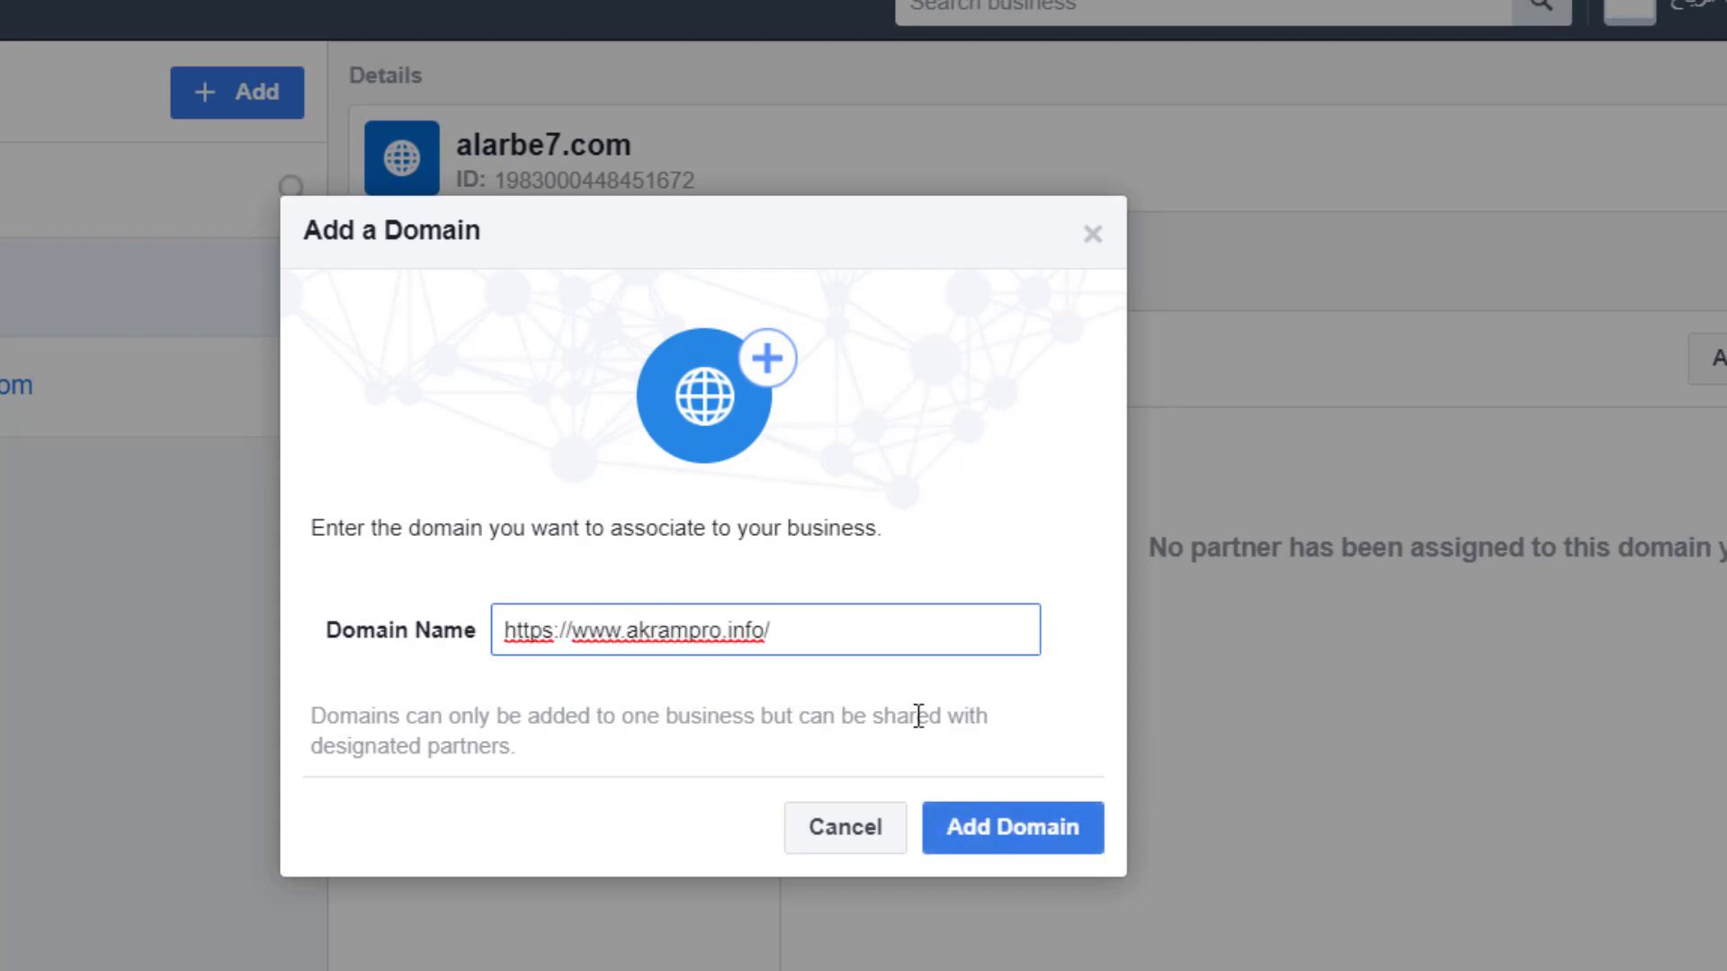
left_click(1026, 830)
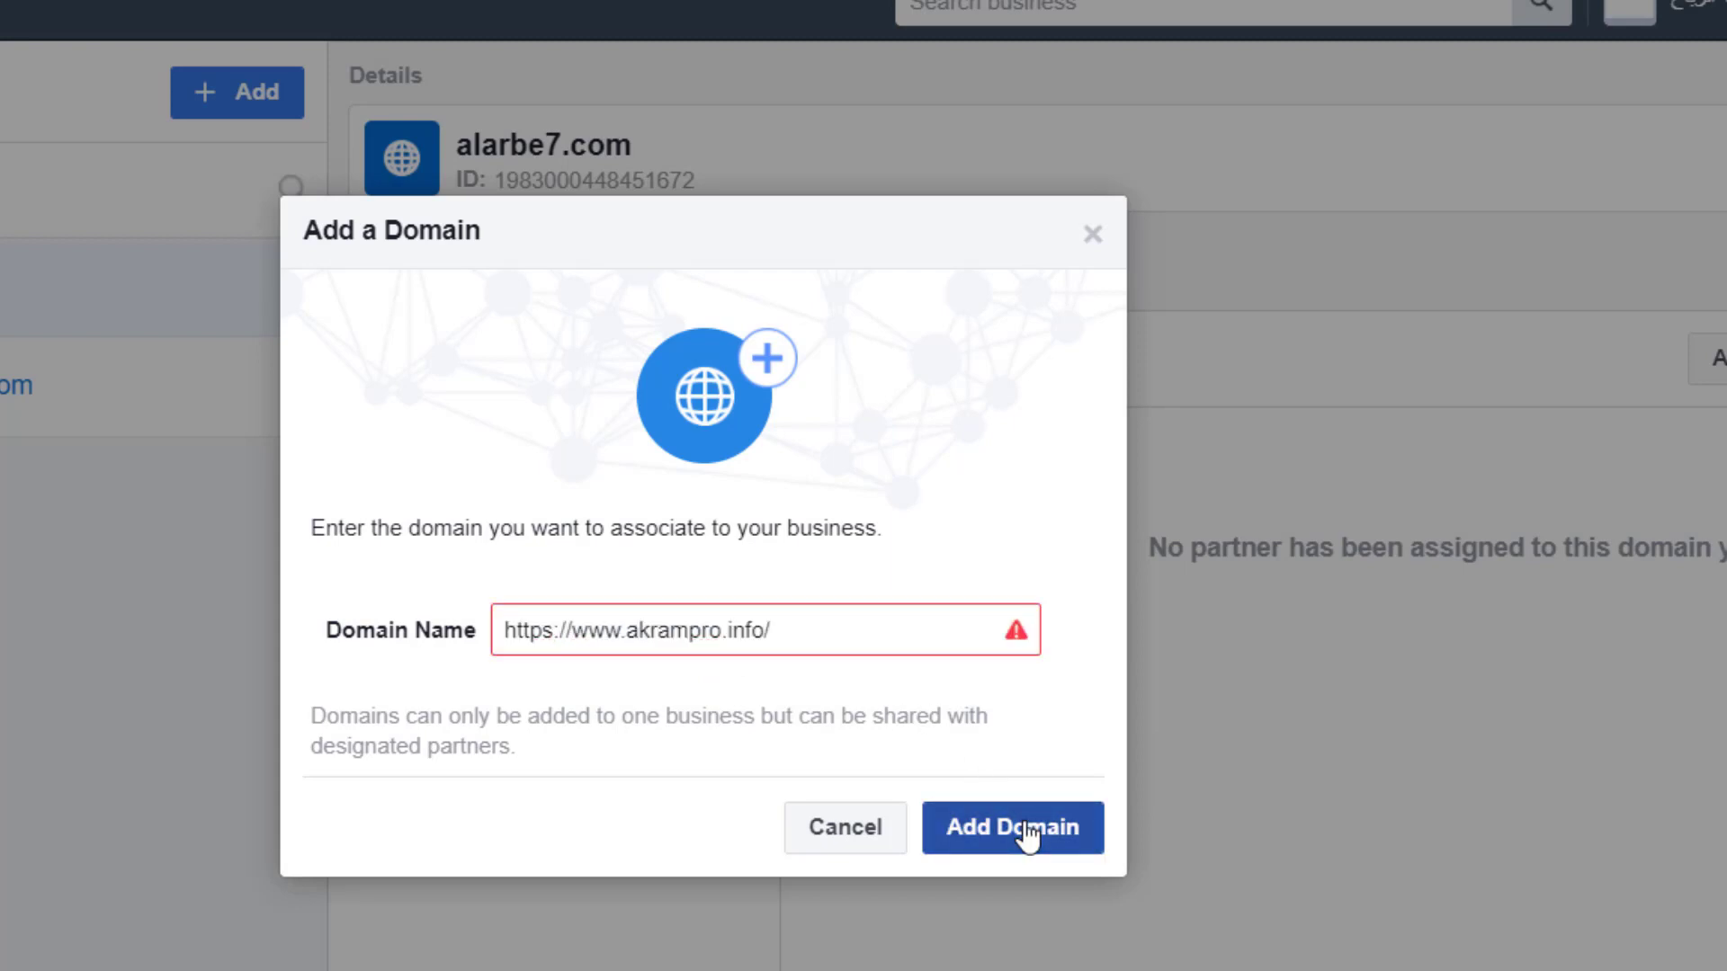
Step: Shorten the domain name to akrampro.info, without the protocol, www or trailing slash, and add the domain
left_click_drag(626, 630, 431, 624)
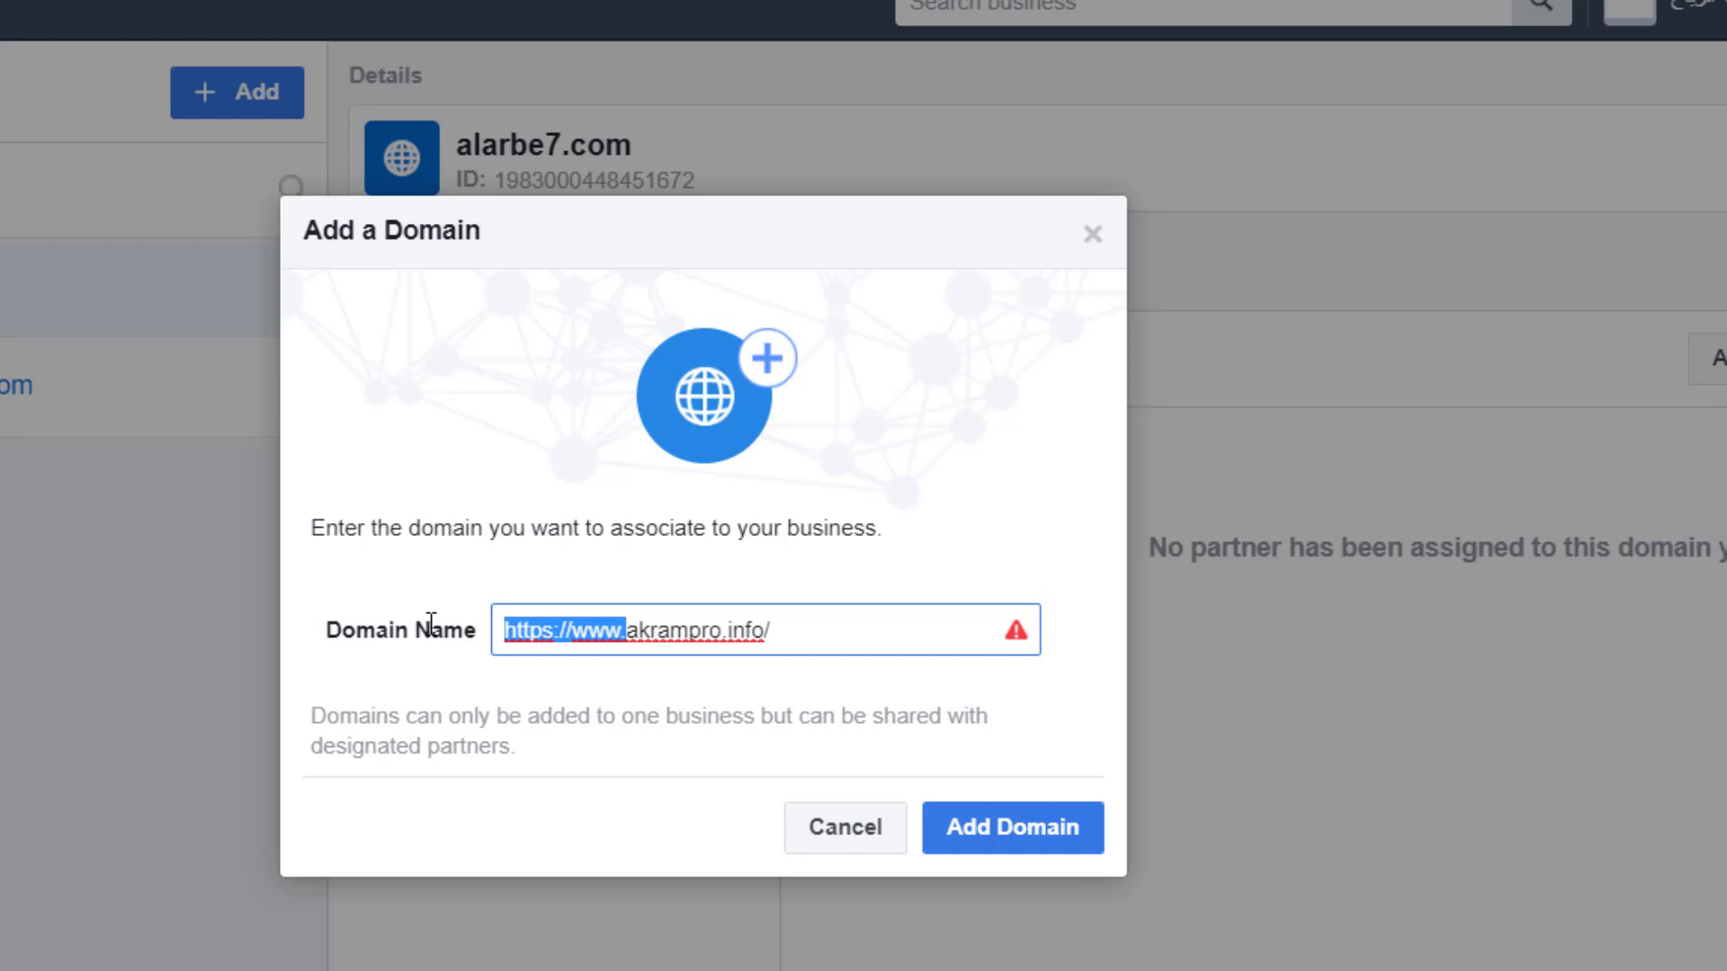
key("BackSpace")
left_click(721, 641)
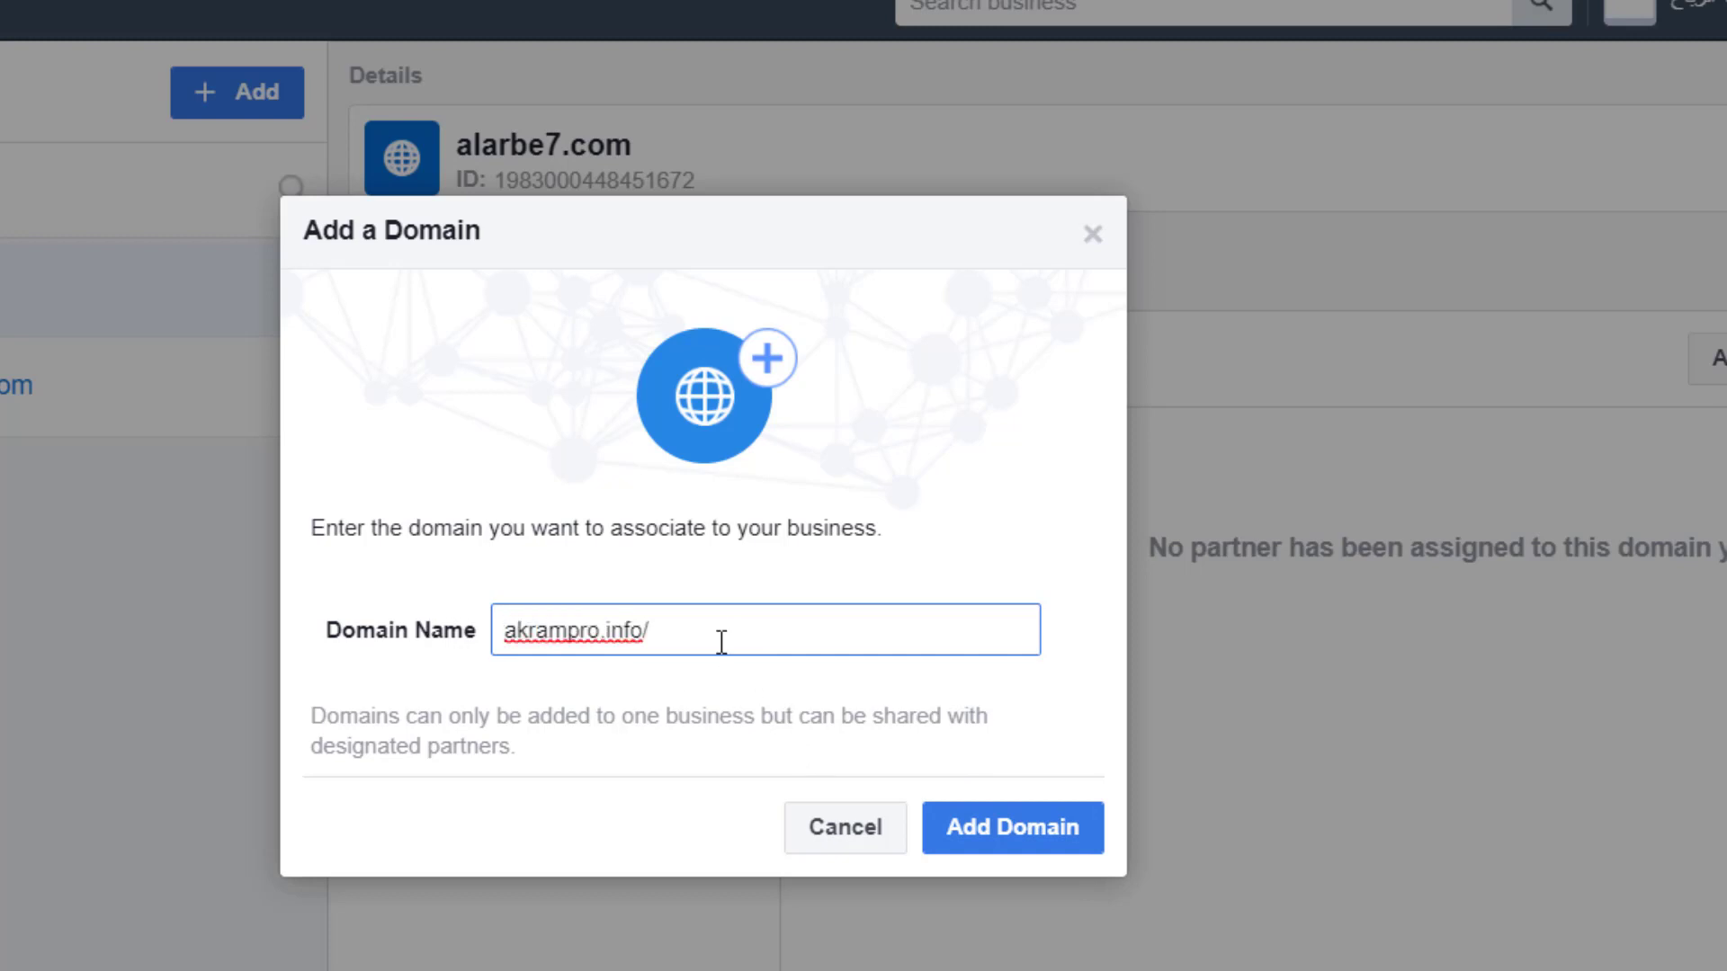
key("BackSpace")
left_click(1003, 835)
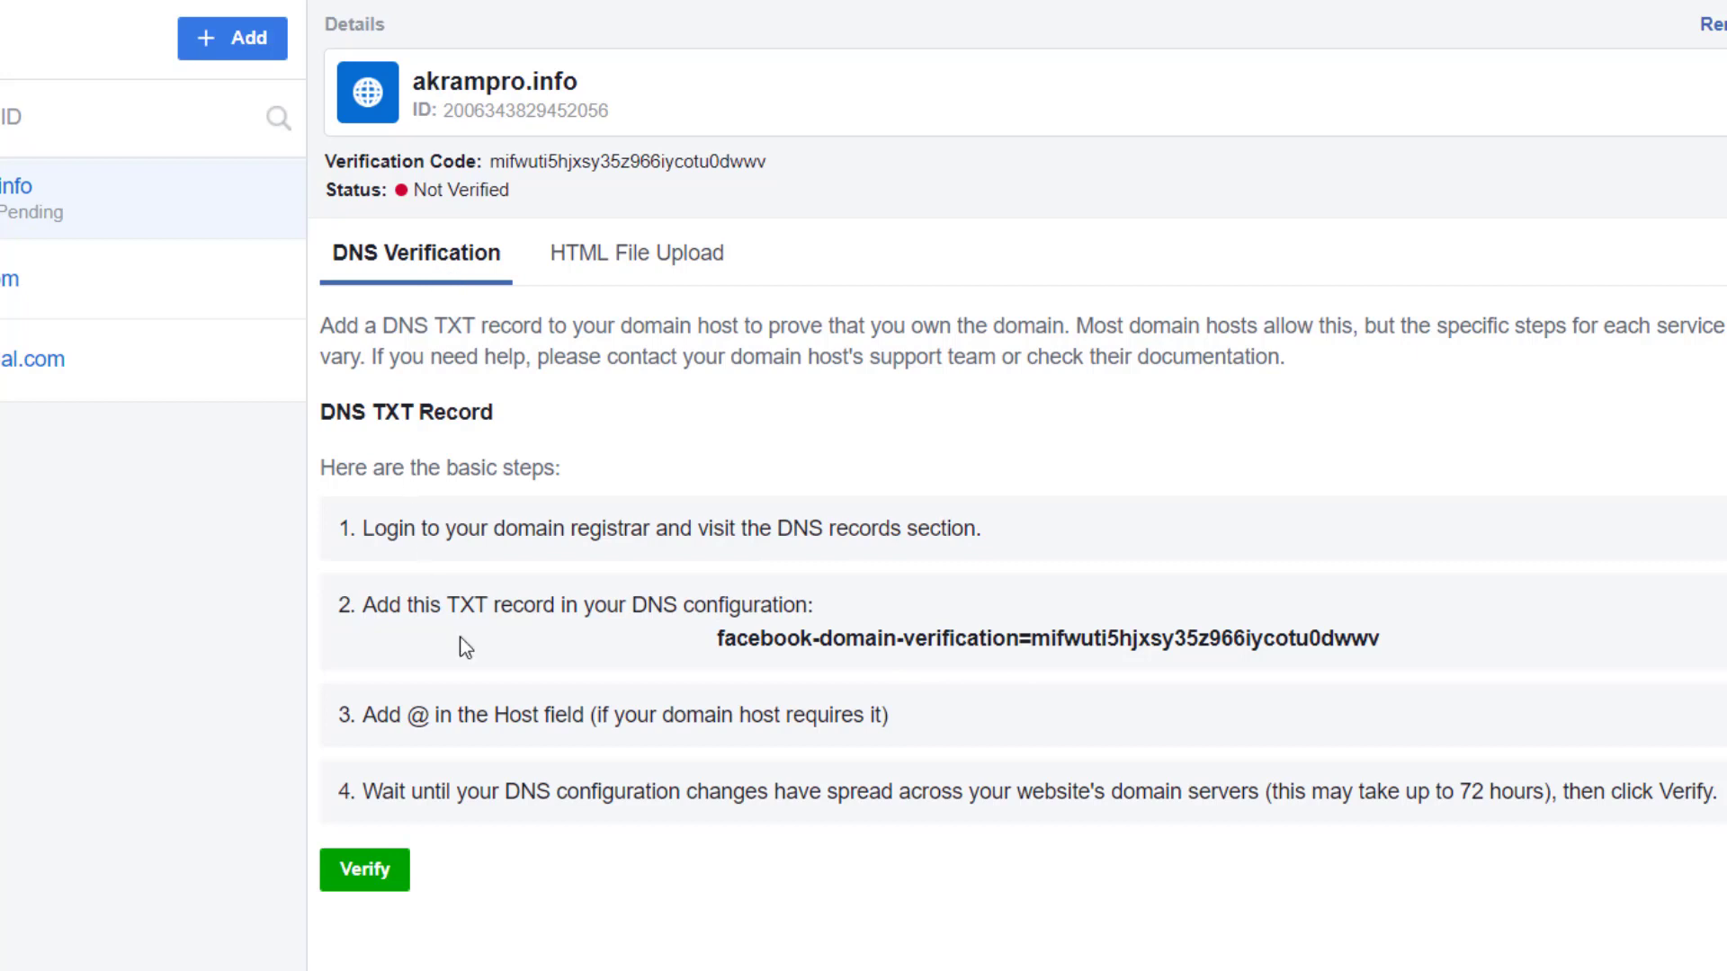
Step: Check the HTML file upload instructions for akrampro.info and copy the TXT record from the DNS verification instructions
left_click(652, 255)
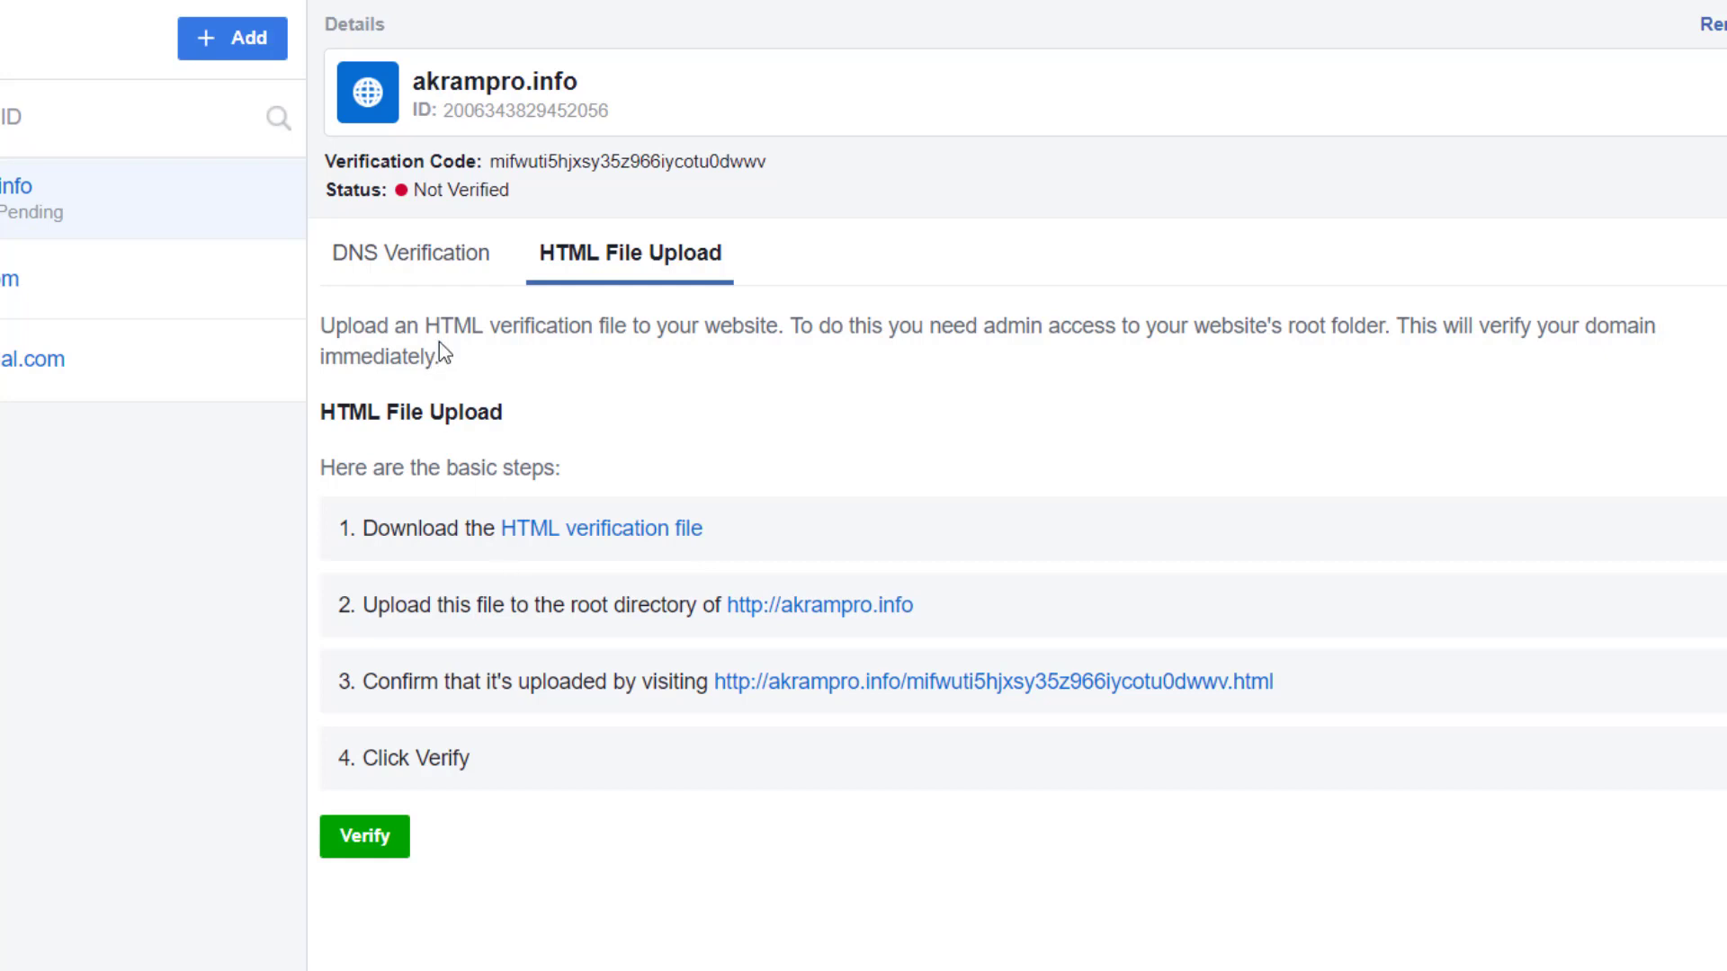
left_click(470, 268)
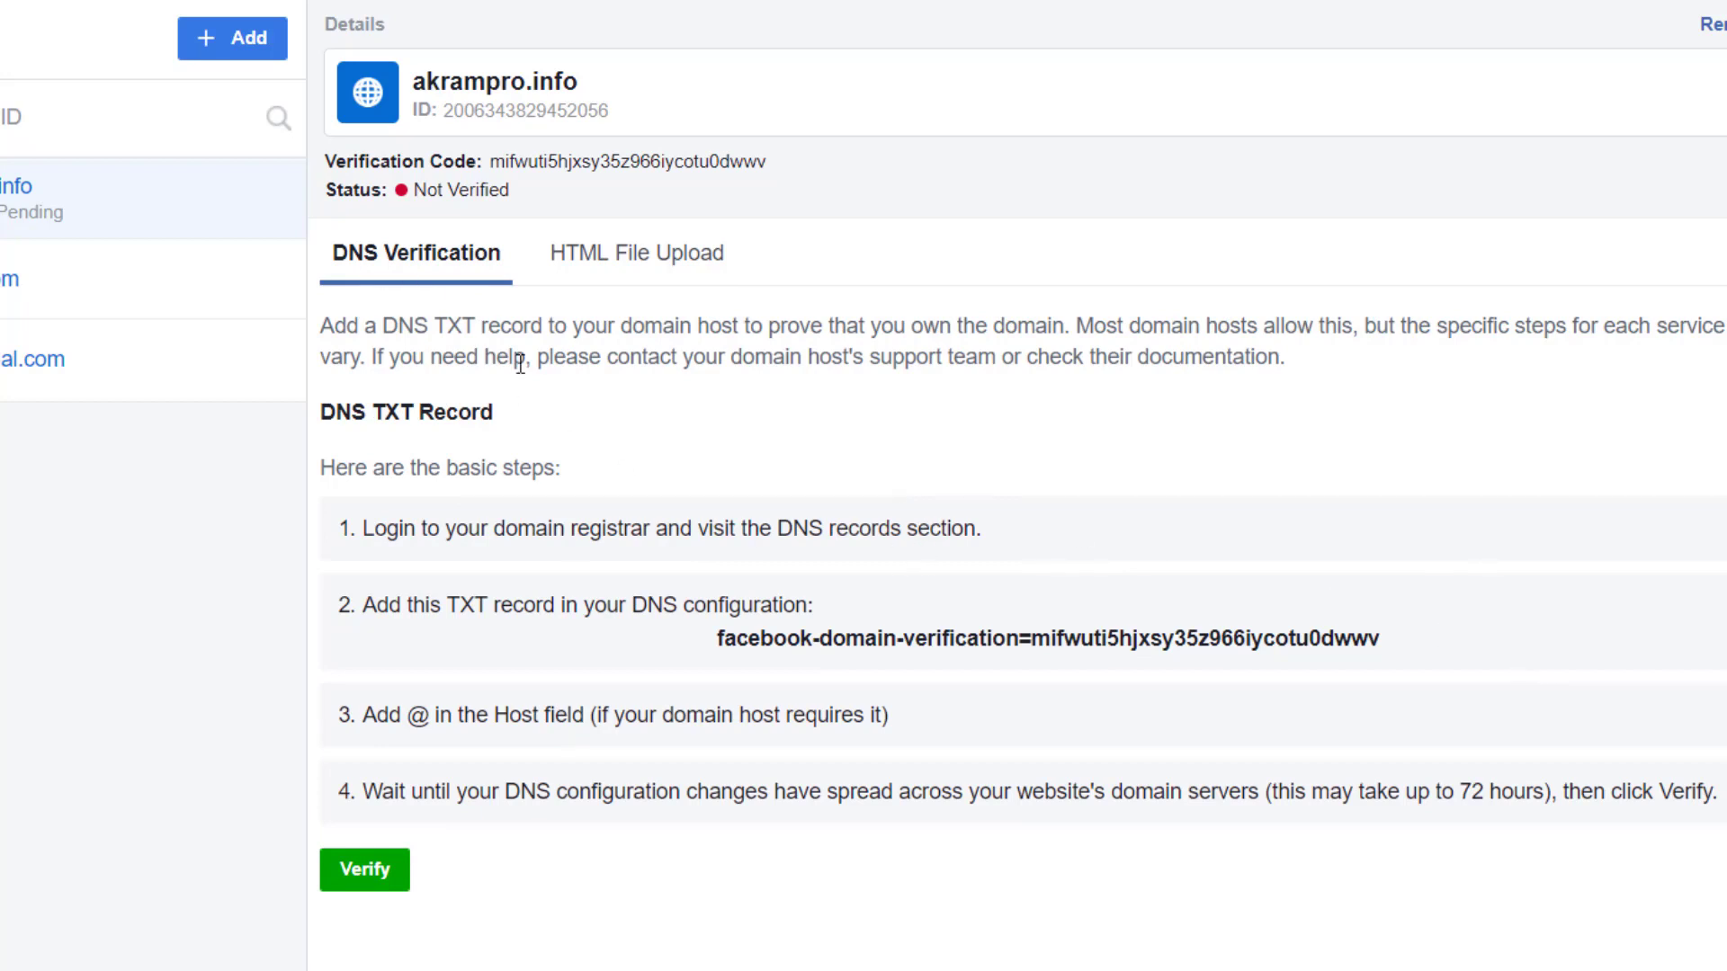
left_click(874, 647)
left_click_drag(1395, 663, 667, 635)
right_click(777, 641)
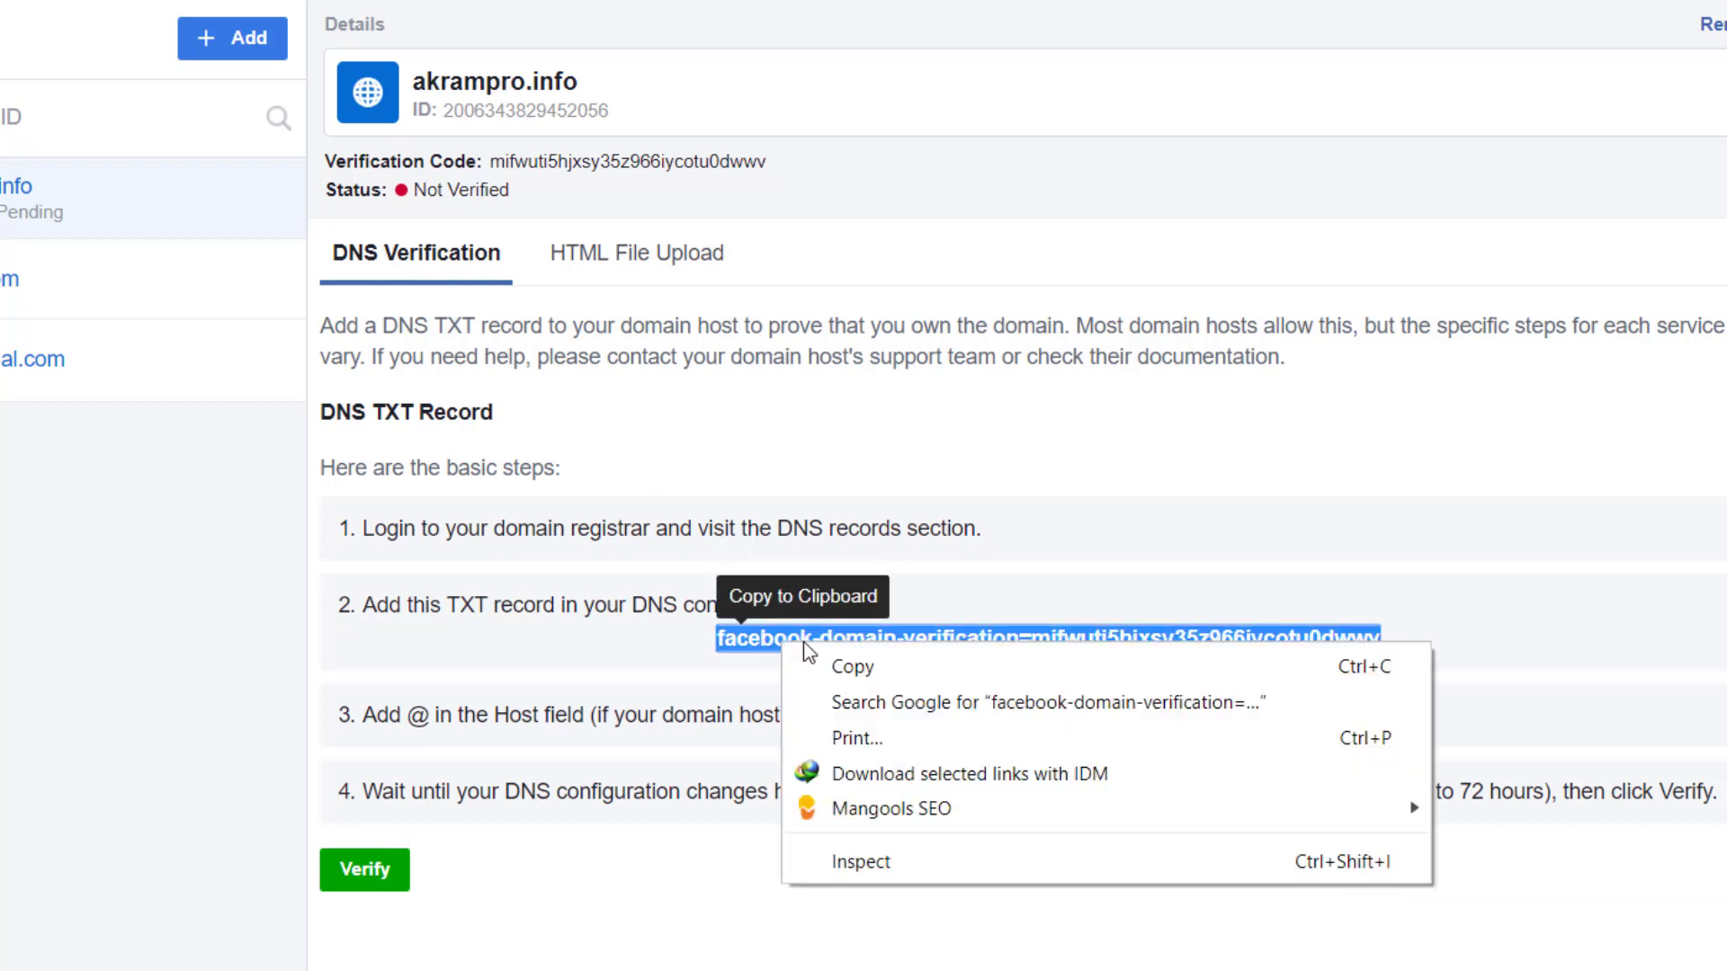
left_click(855, 668)
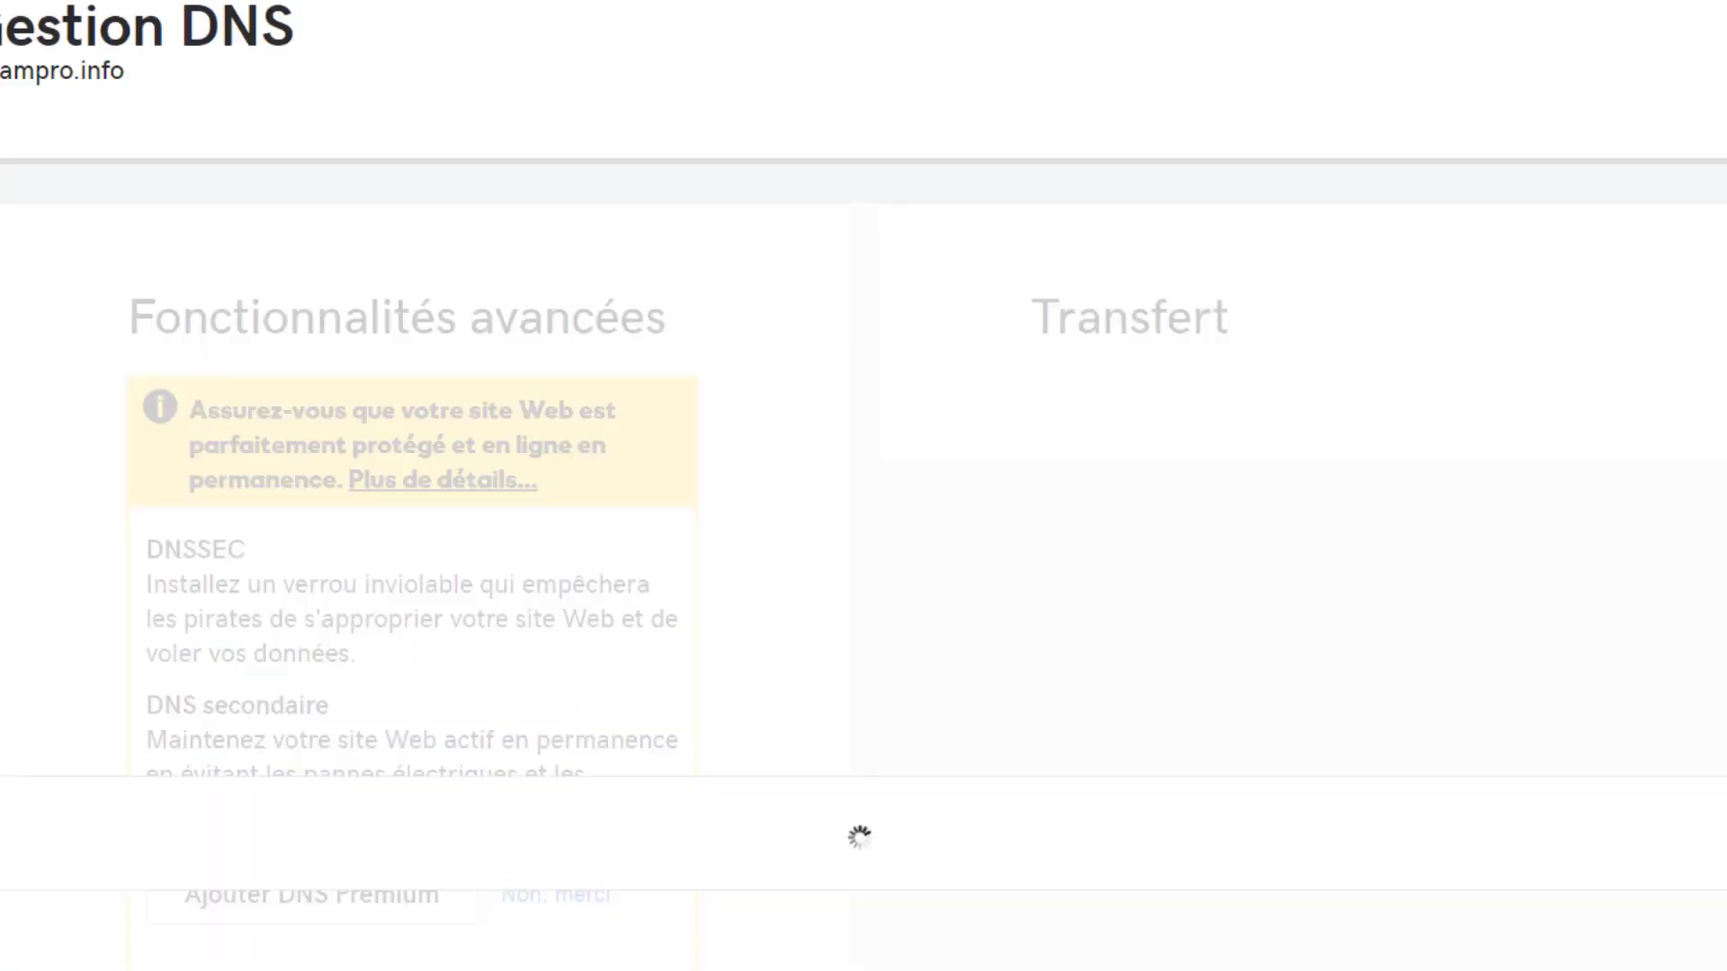
Step: In the domain registrar's DNS management page for akrampro.info, start a new record of type TXT
scroll(864, 486, "down", 8)
scroll(864, 486, "up", 5)
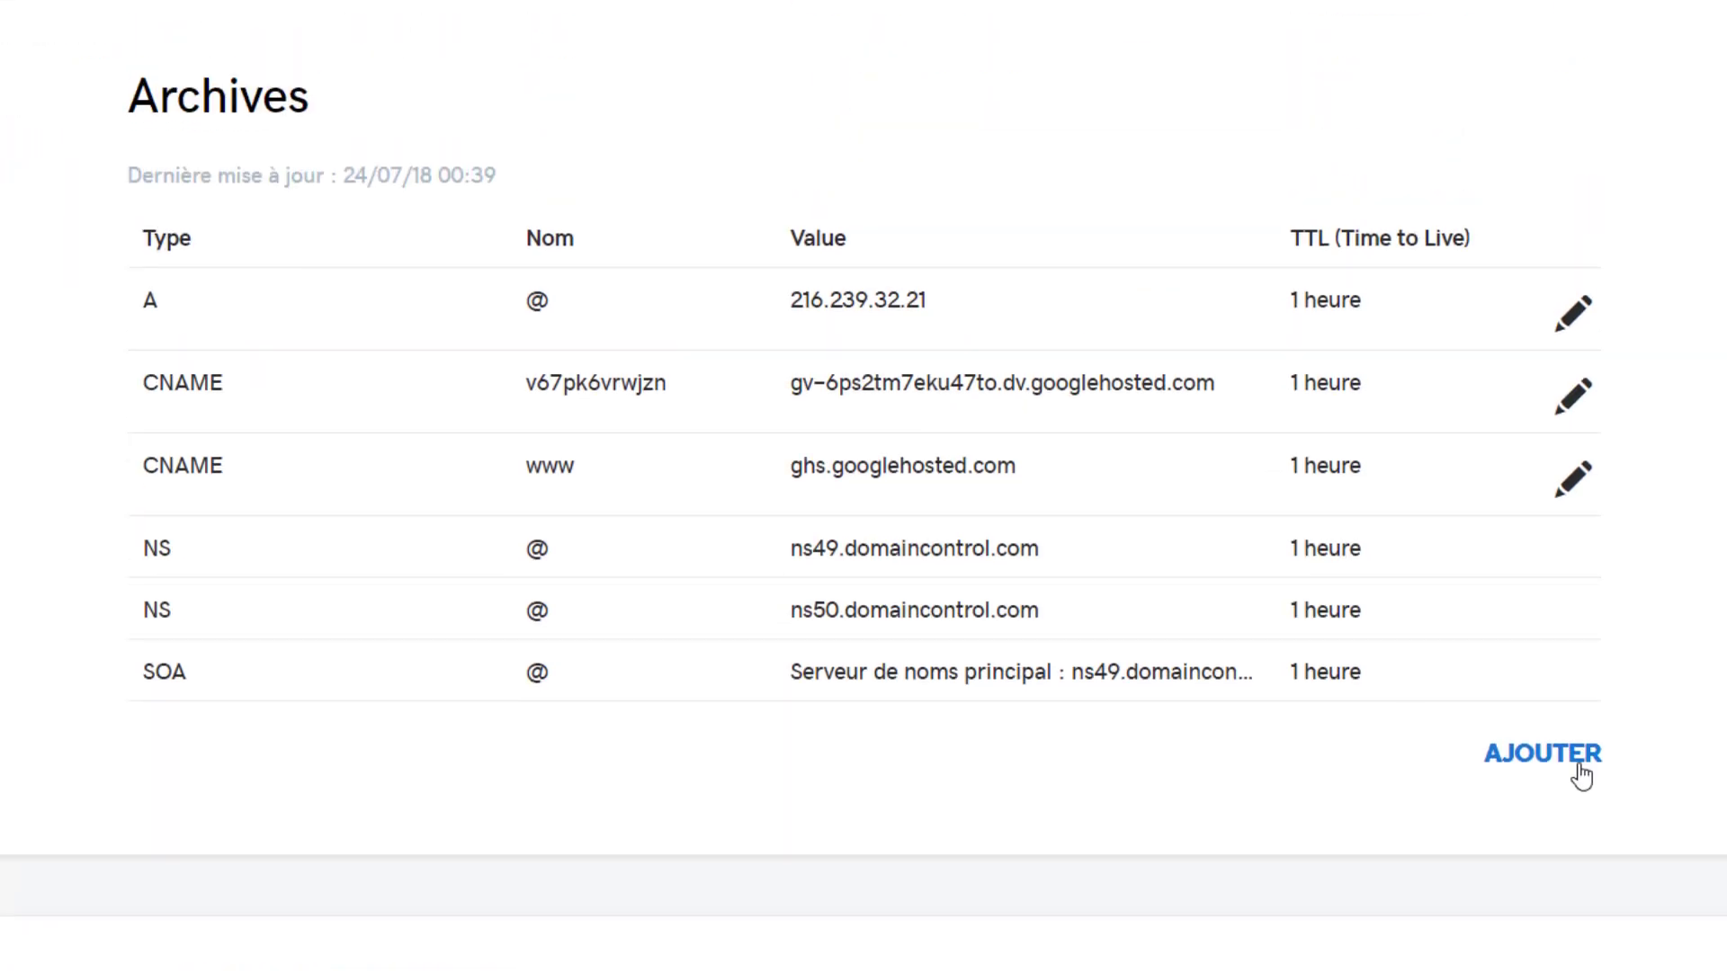
left_click(1585, 765)
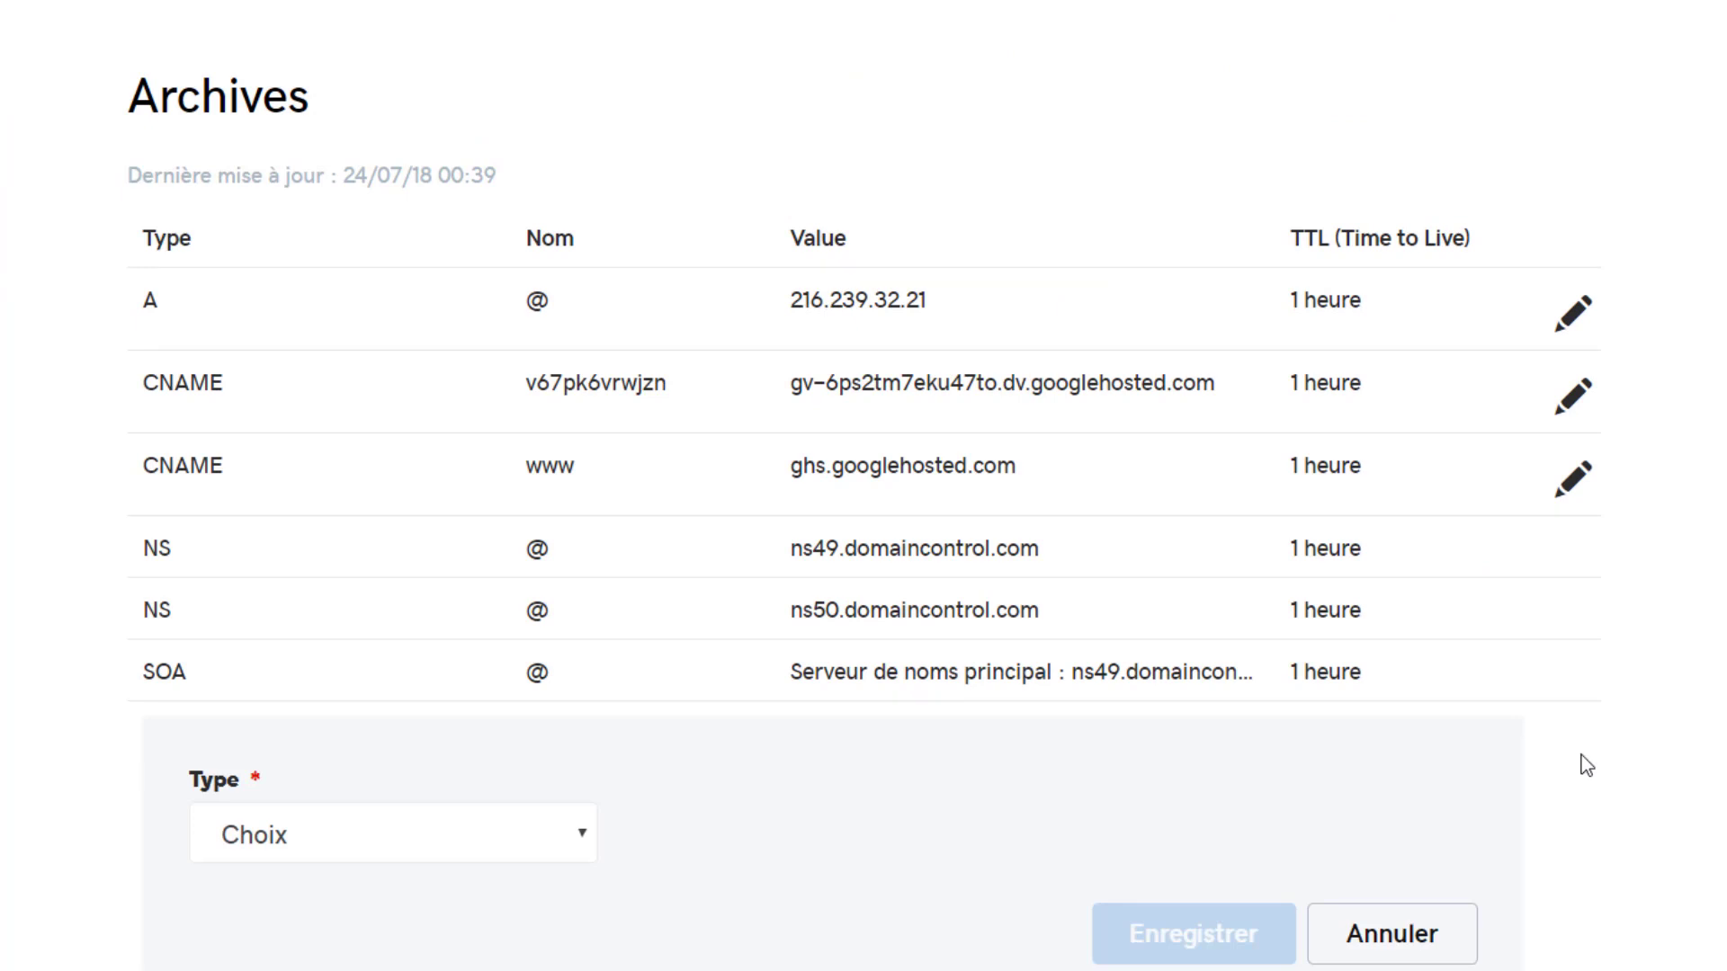
scroll(1637, 702, "down", 2)
left_click(519, 685)
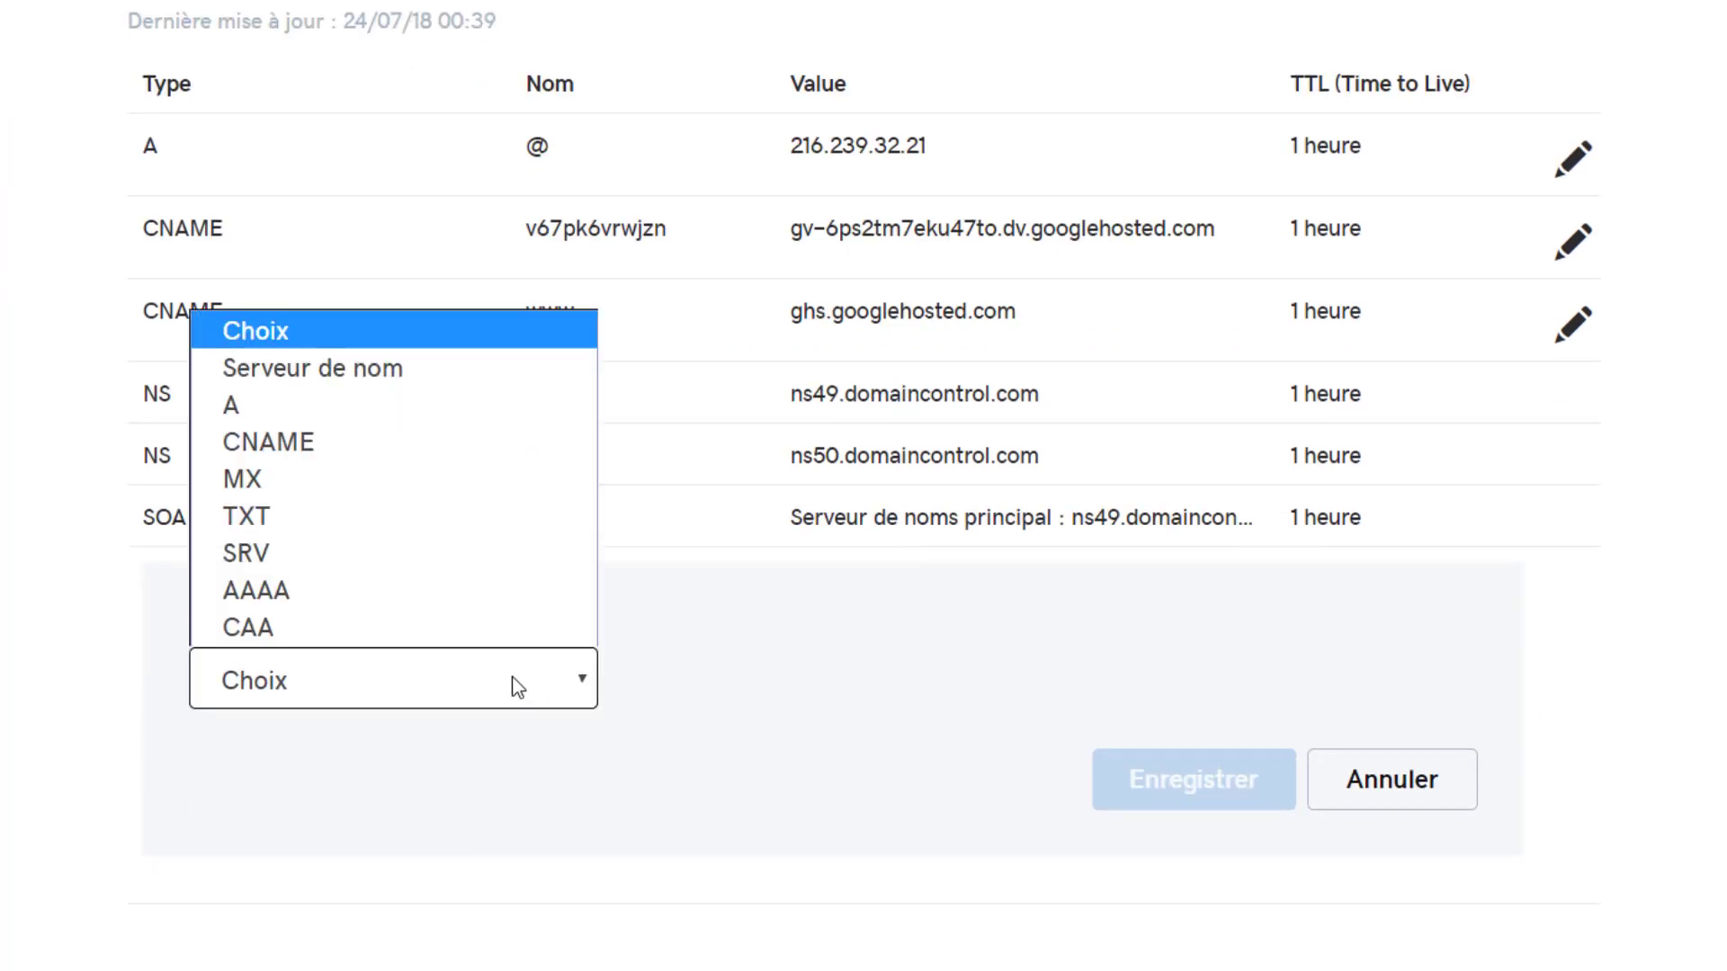
left_click(331, 515)
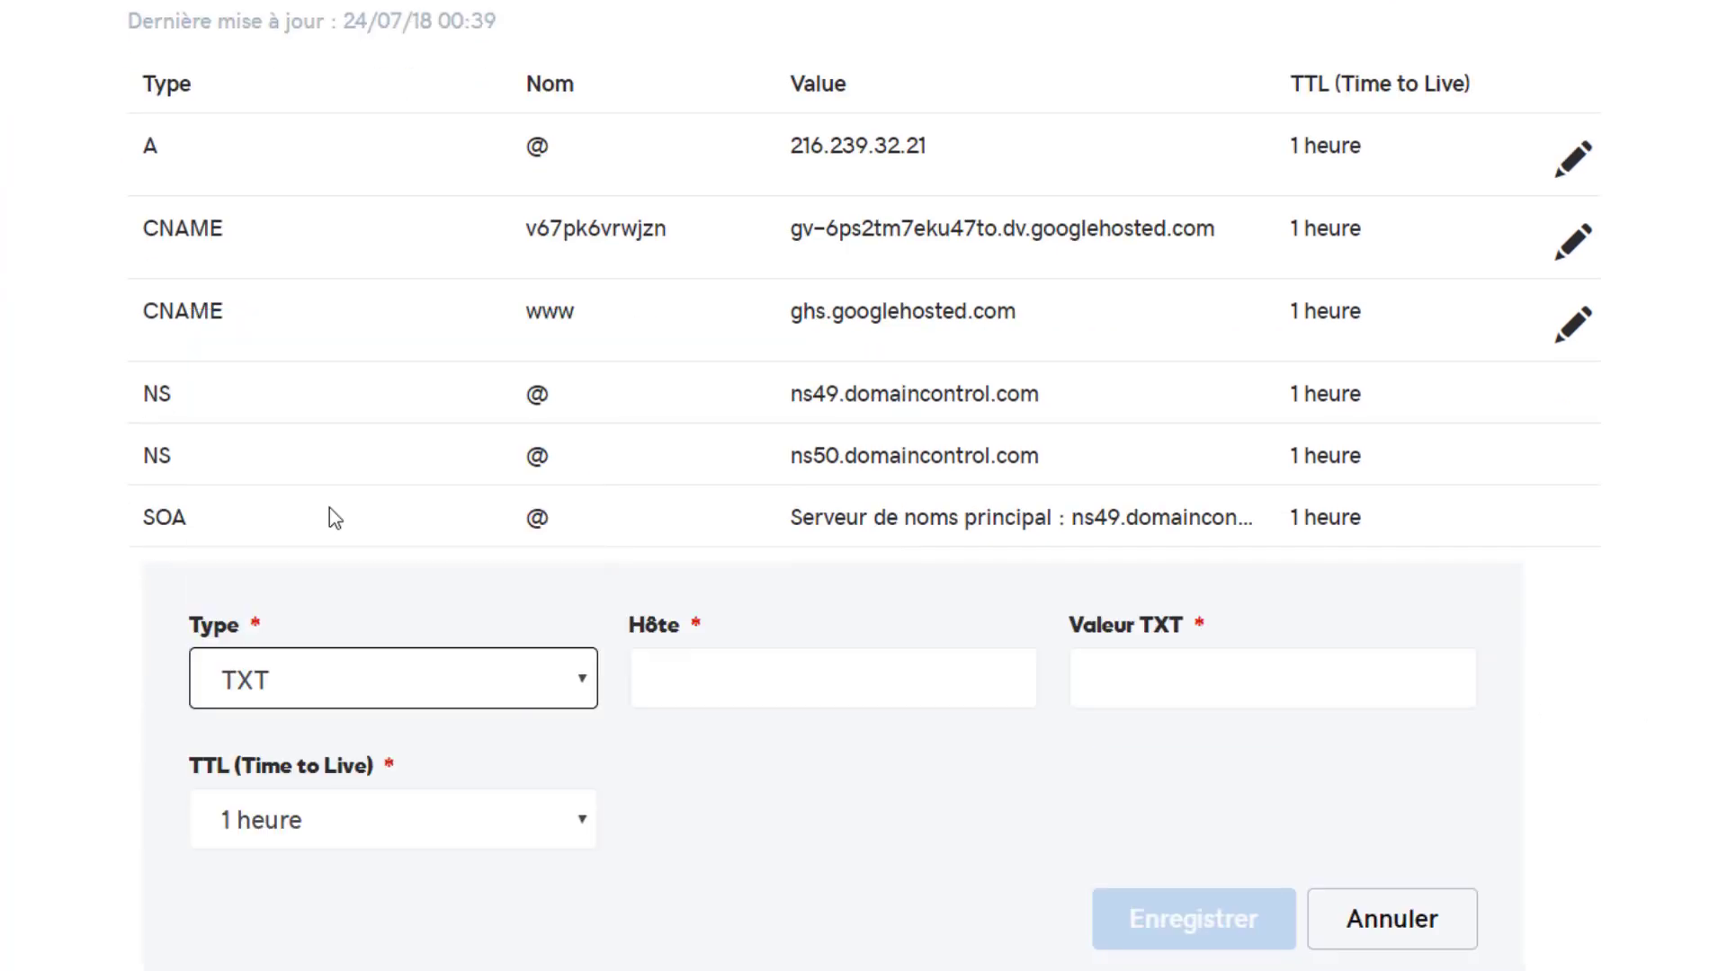
Step: Set the TXT record's host to @, paste the copied domain verification code as its value, and save the record
left_click(841, 690)
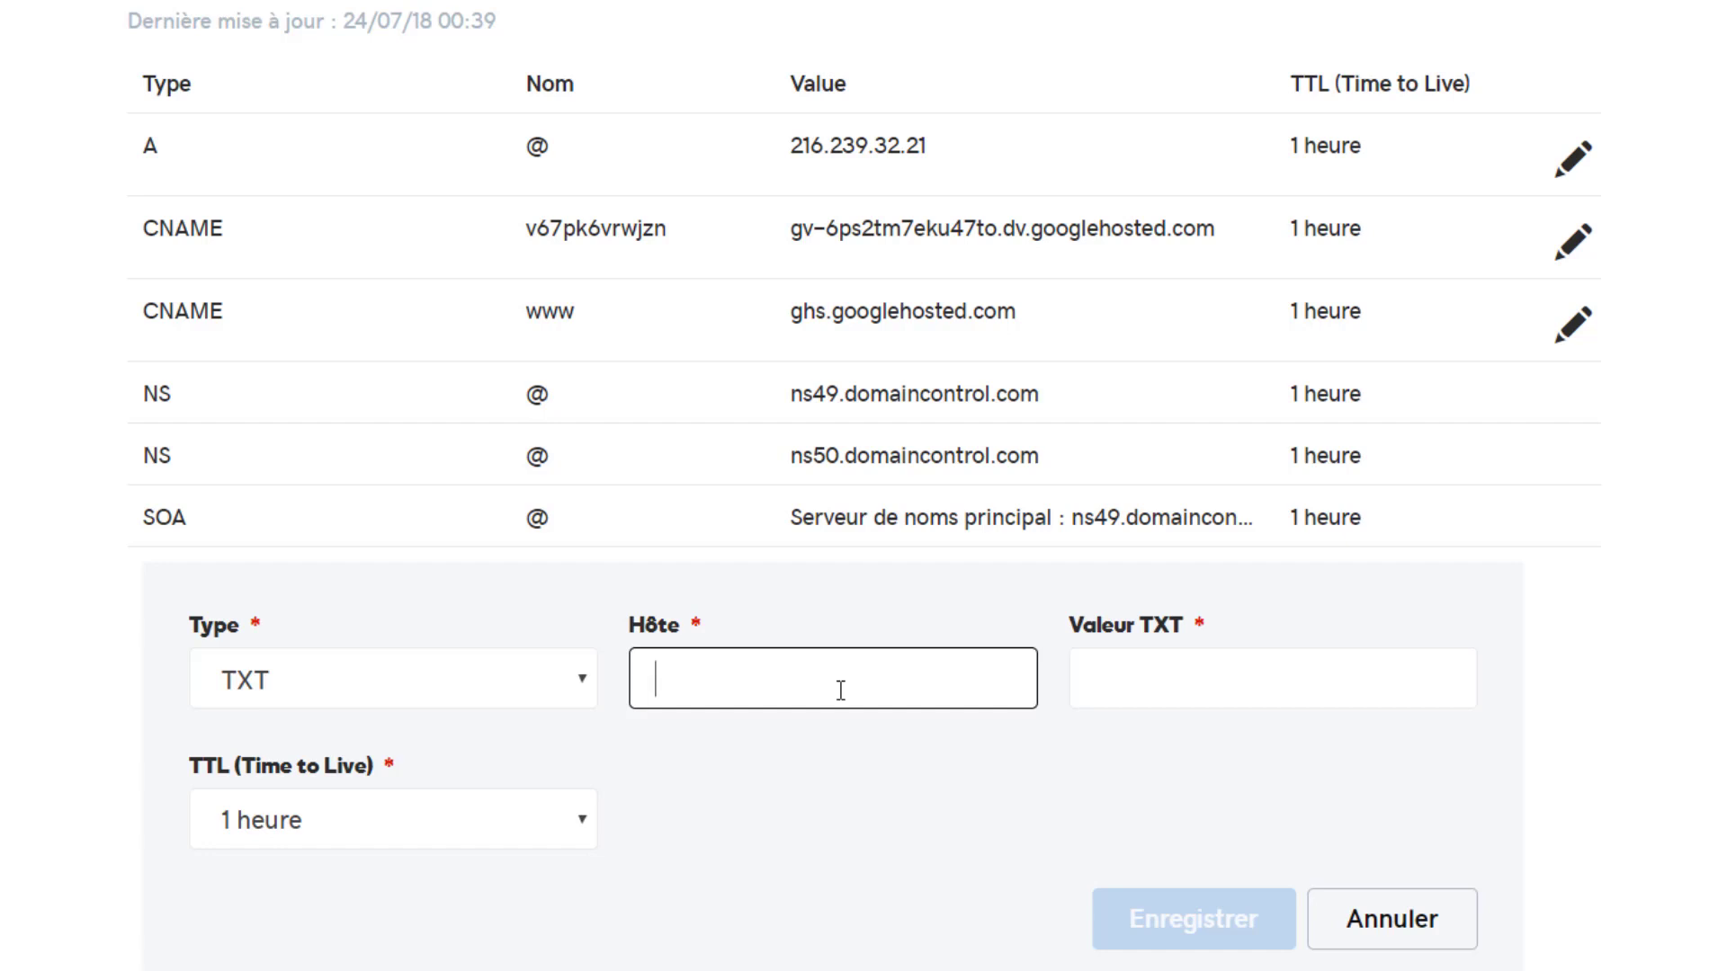
type("@")
left_click(1250, 704)
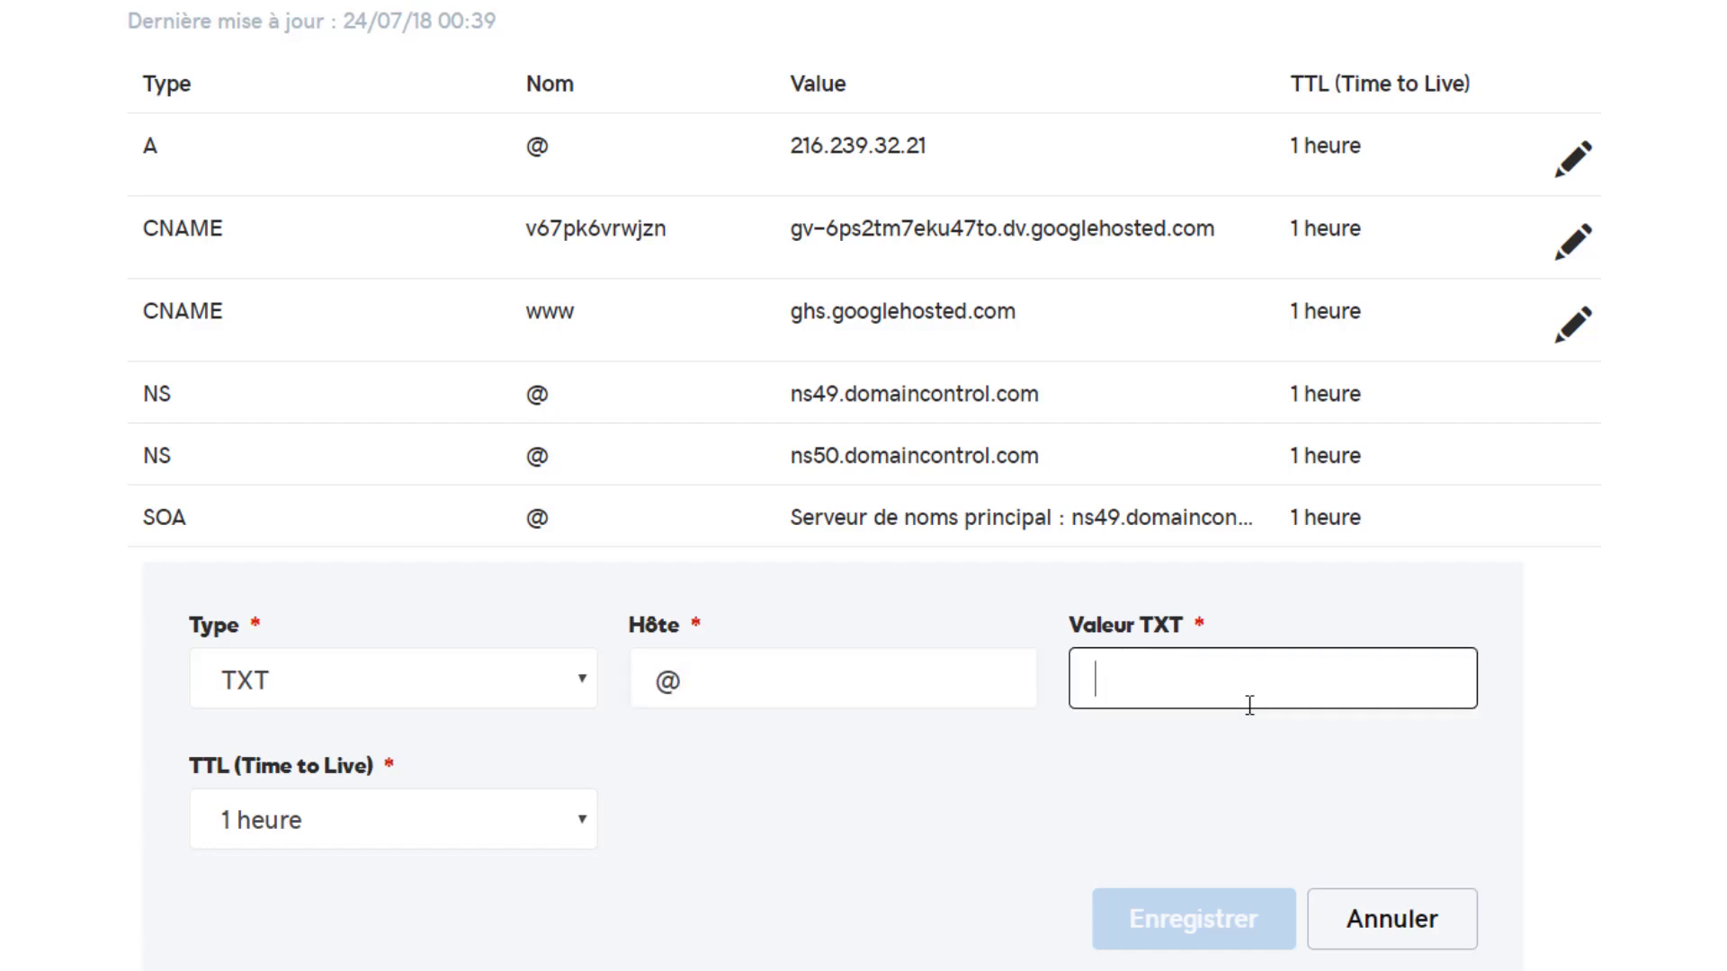
key("ctrl+v")
left_click_drag(1272, 694, 884, 674)
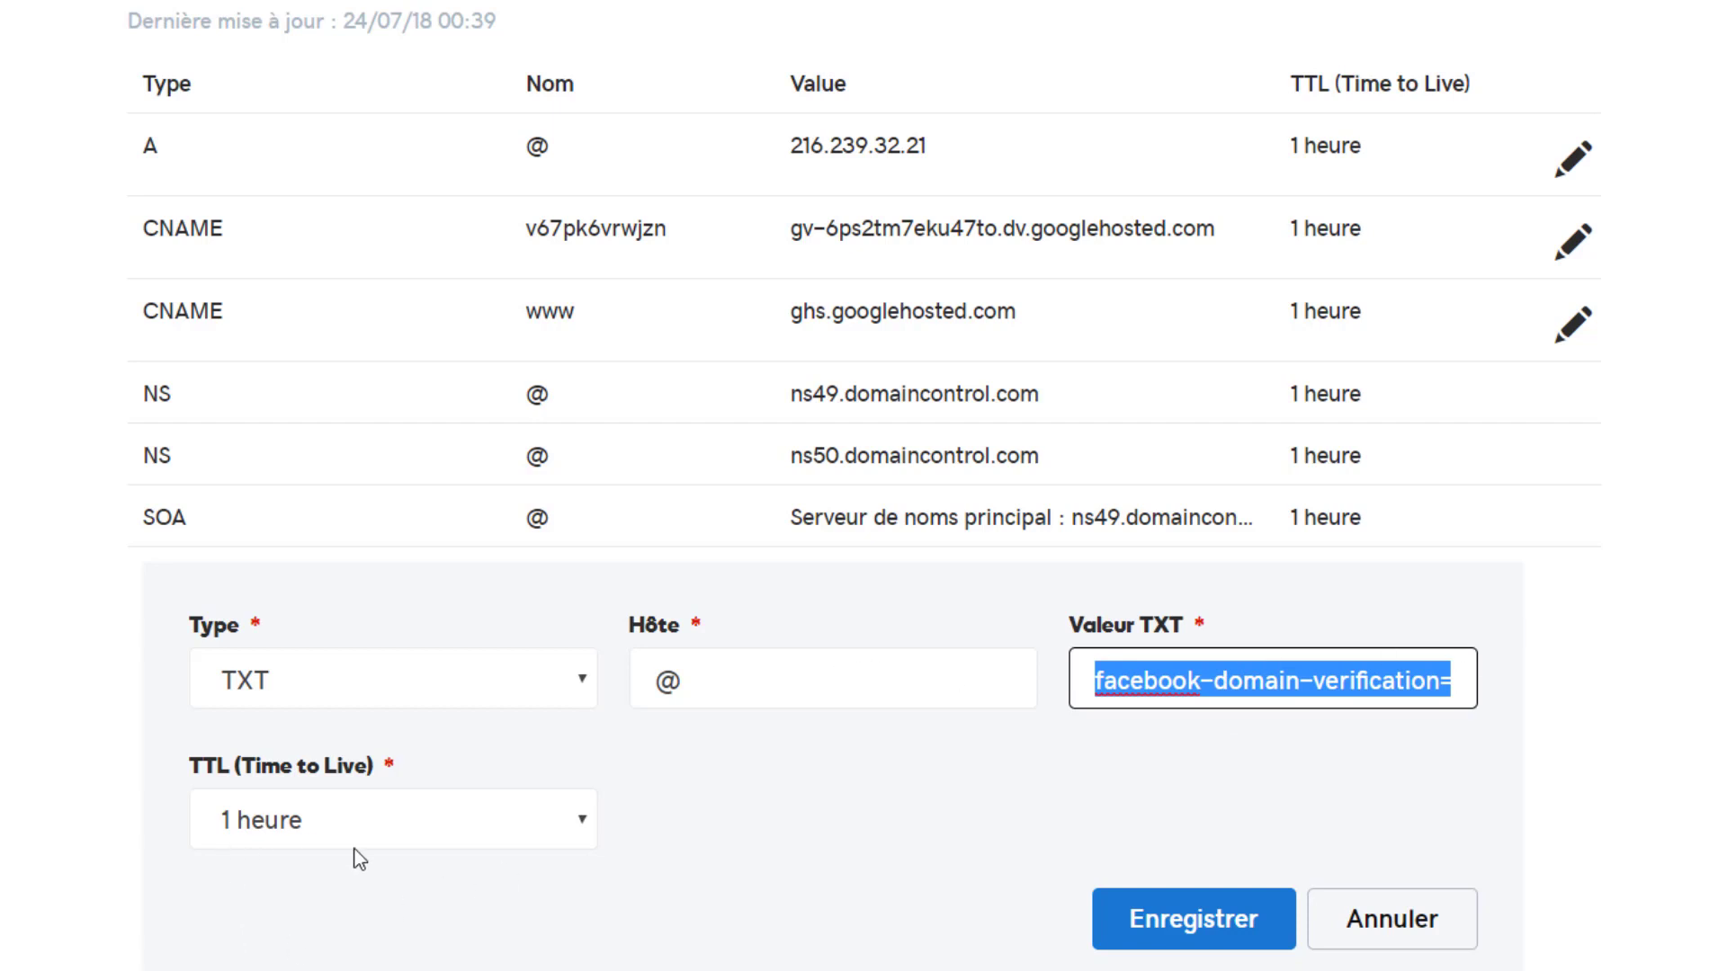
left_click(1191, 935)
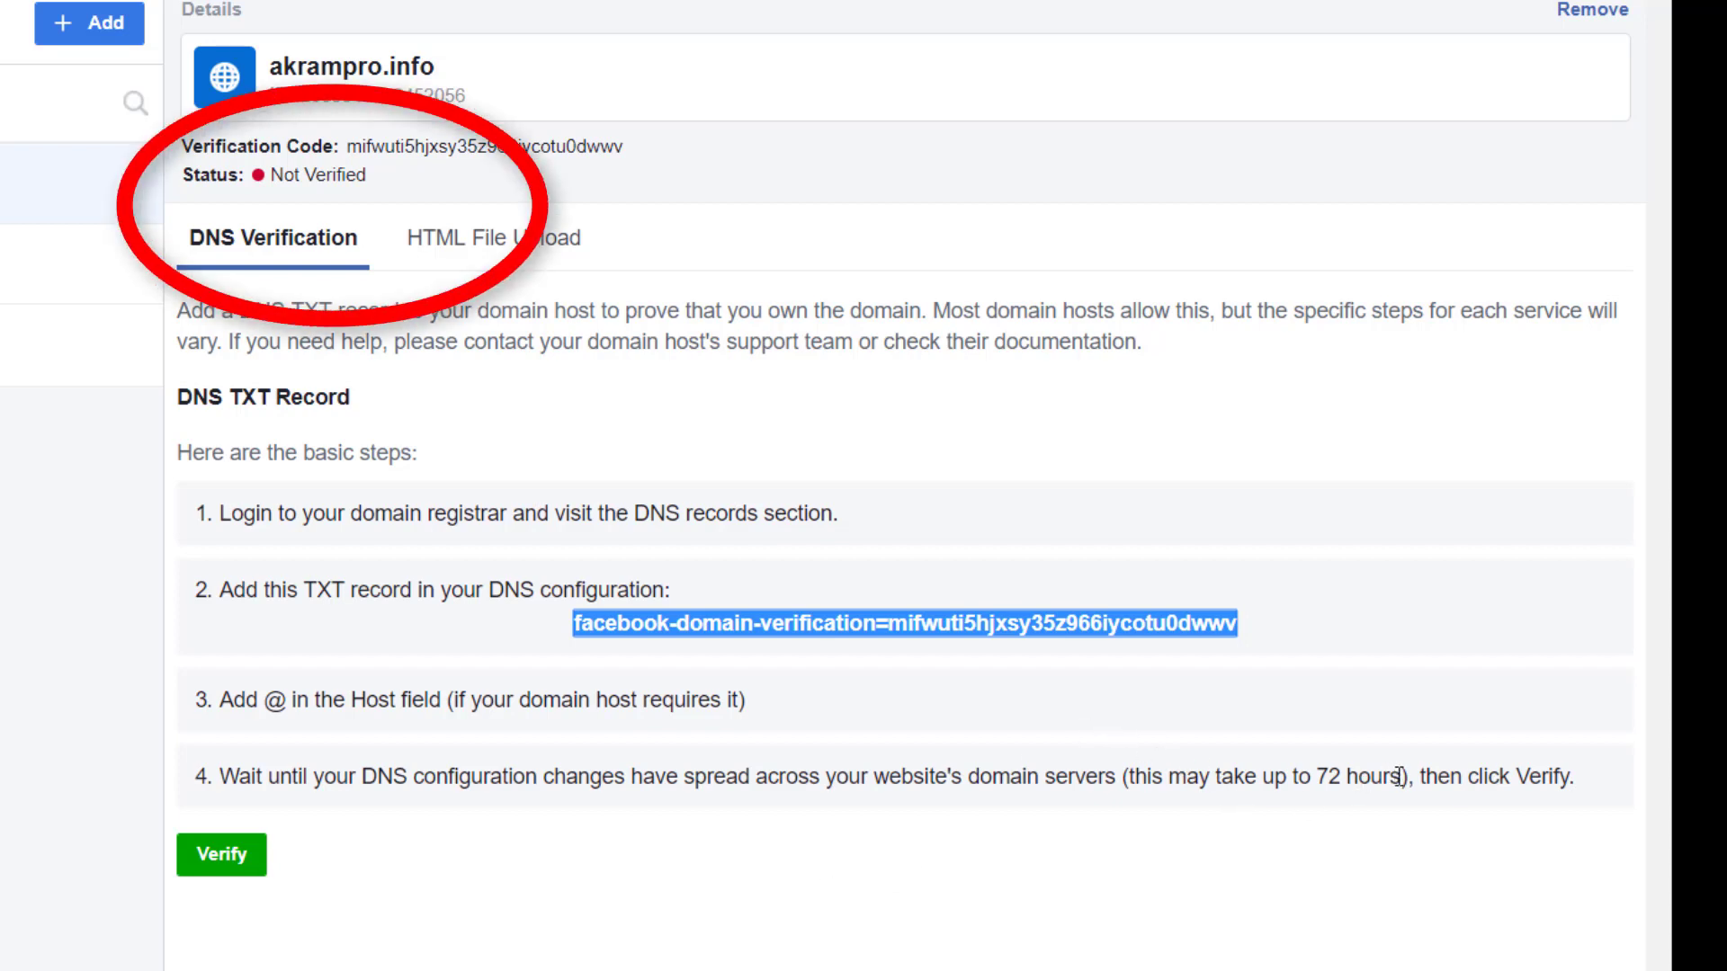
Step: Back in Facebook Business Manager, review the DNS waiting time, verify akrampro.info and close the confirmation dialog
left_click_drag(1400, 776, 1132, 779)
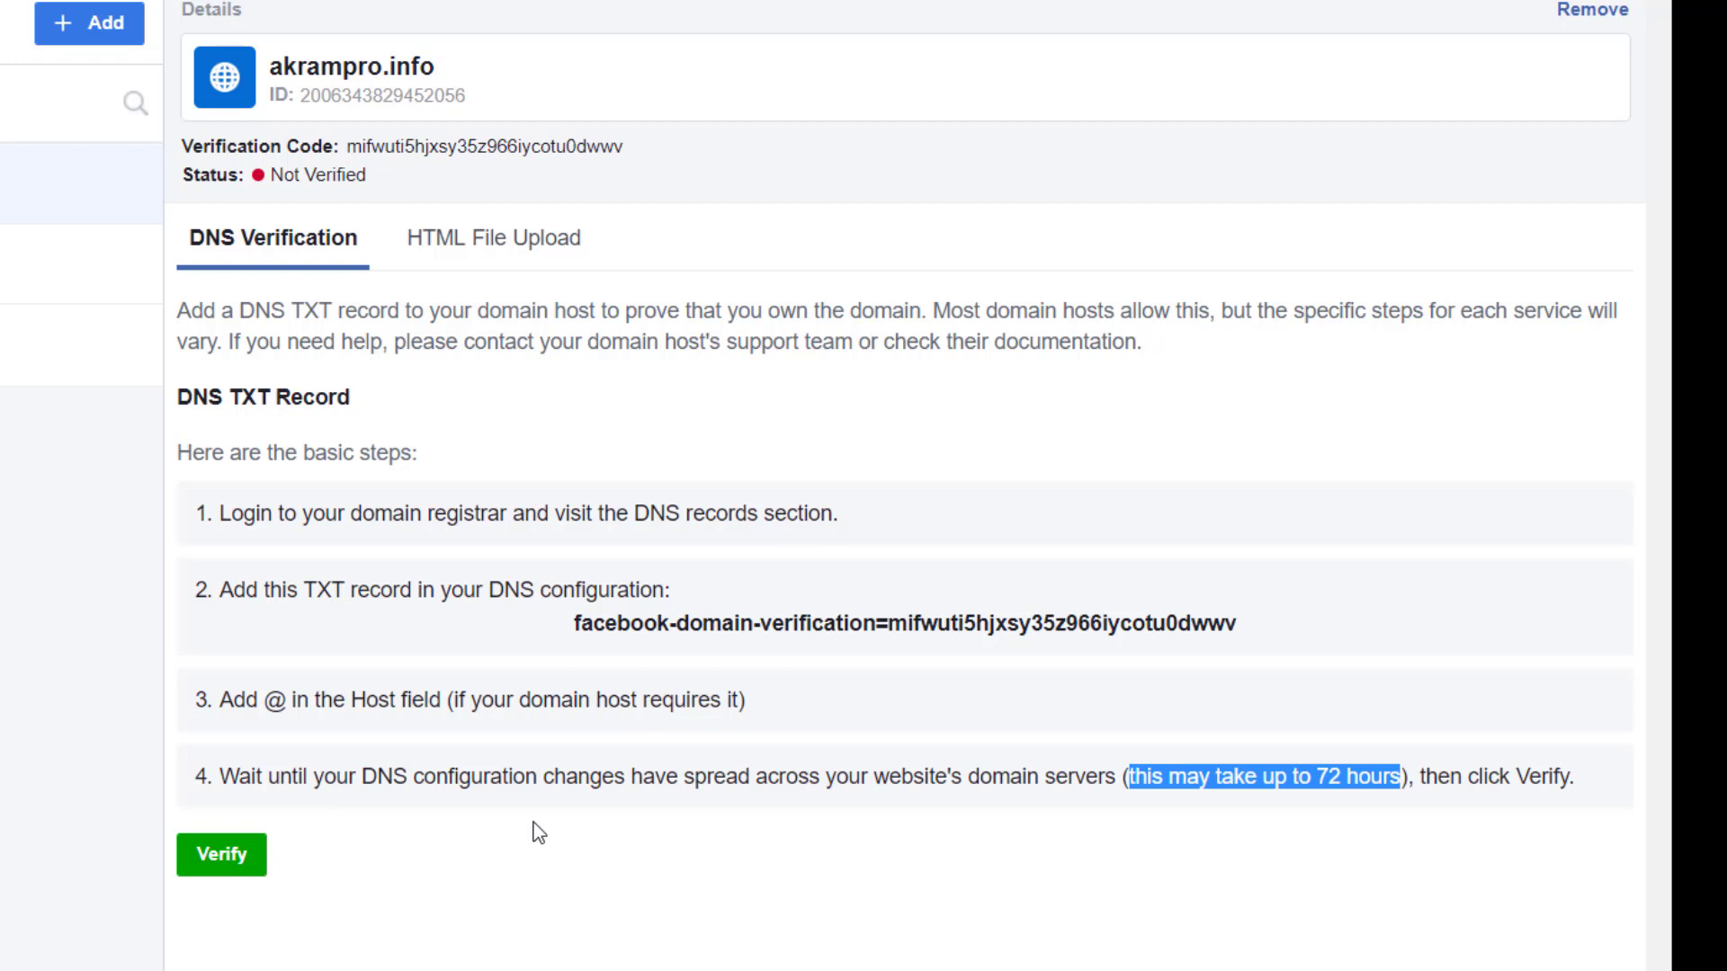
left_click(232, 861)
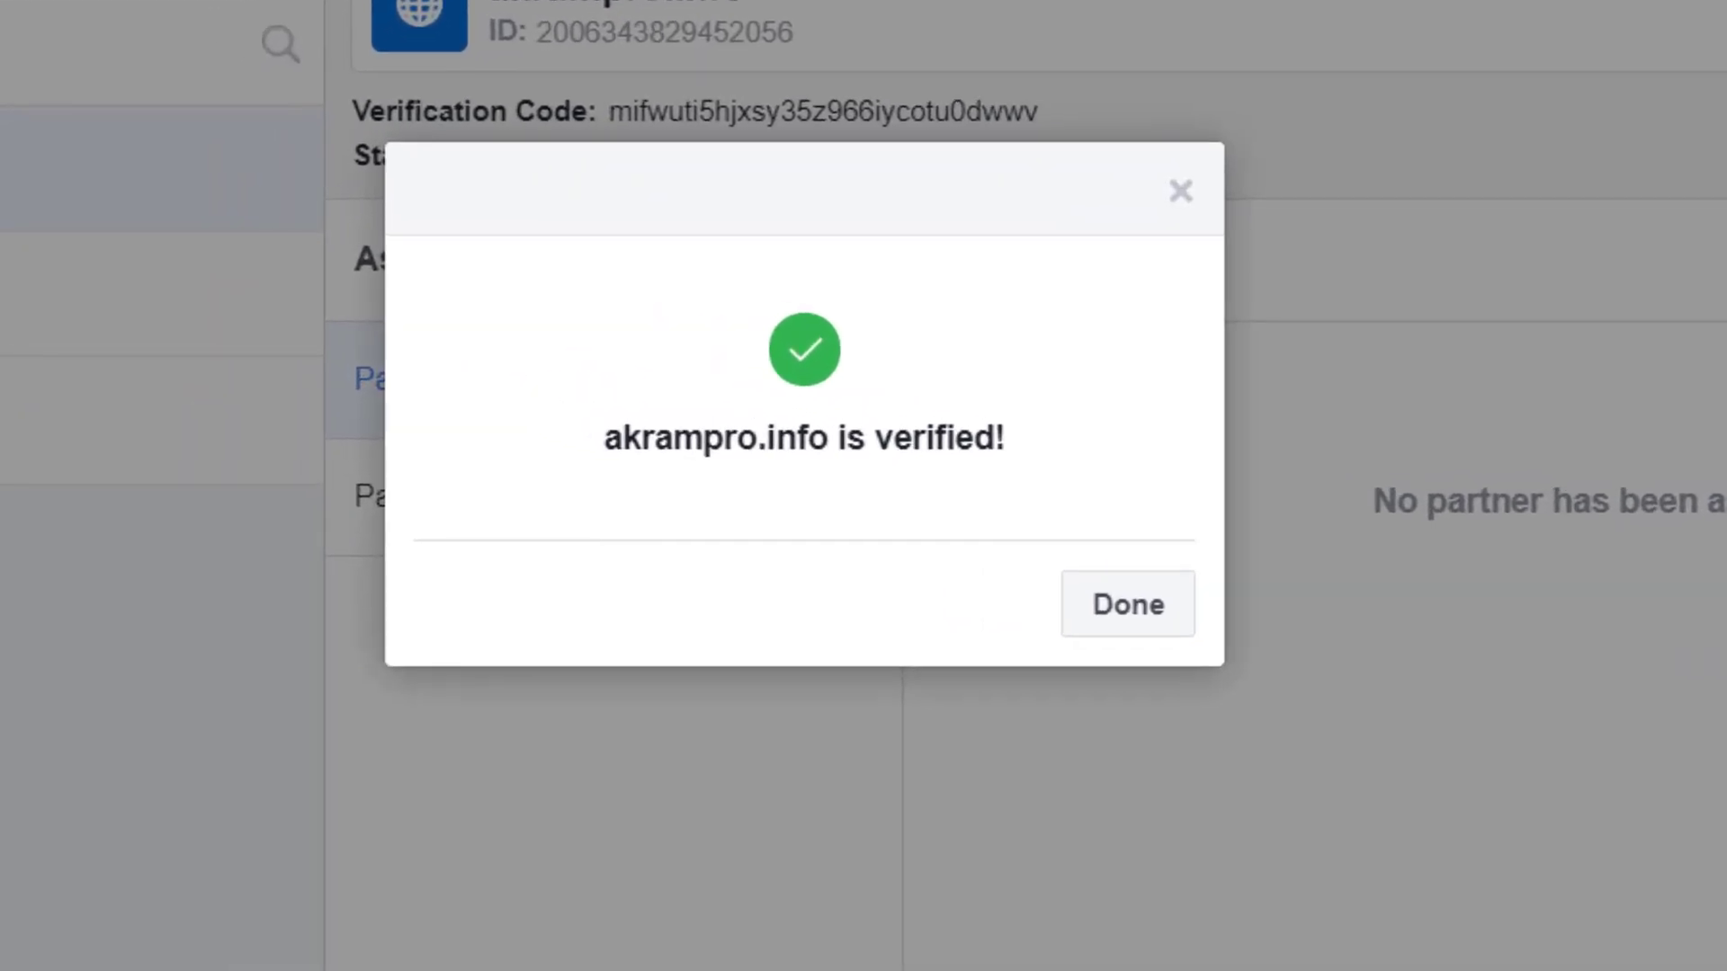
left_click_drag(830, 447, 627, 461)
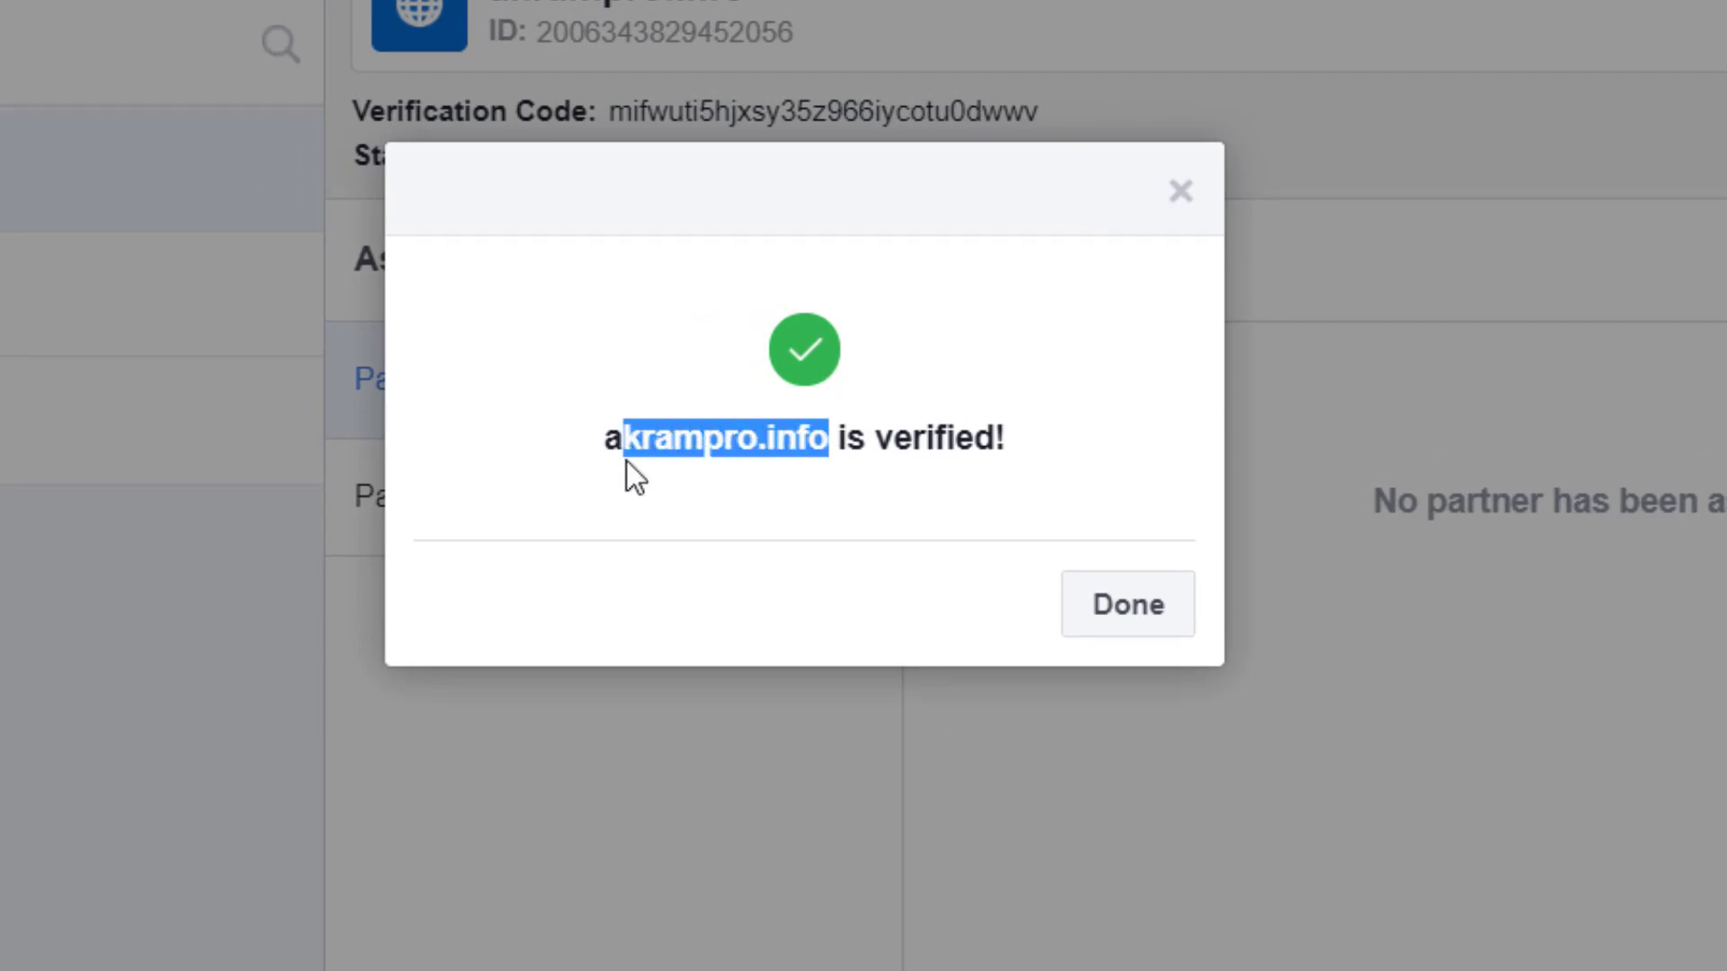
left_click(1166, 611)
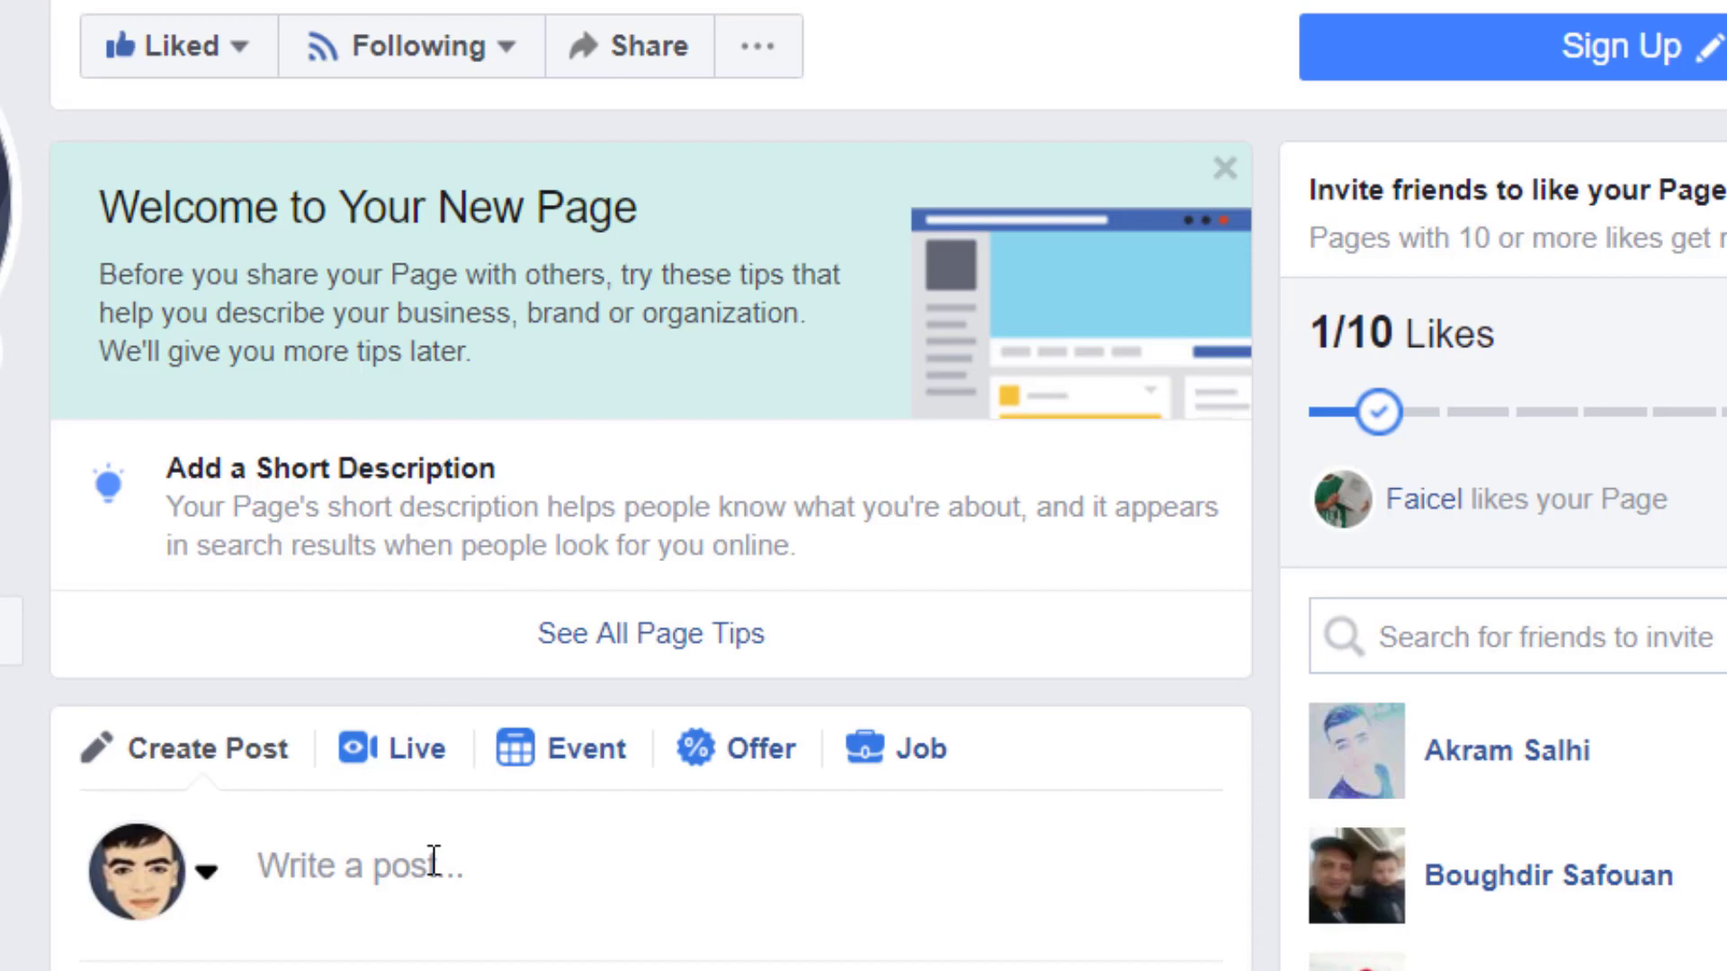
Step: On the Facebook Page, create a post containing the link akrampro.info and publish it with its link preview
left_click(433, 861)
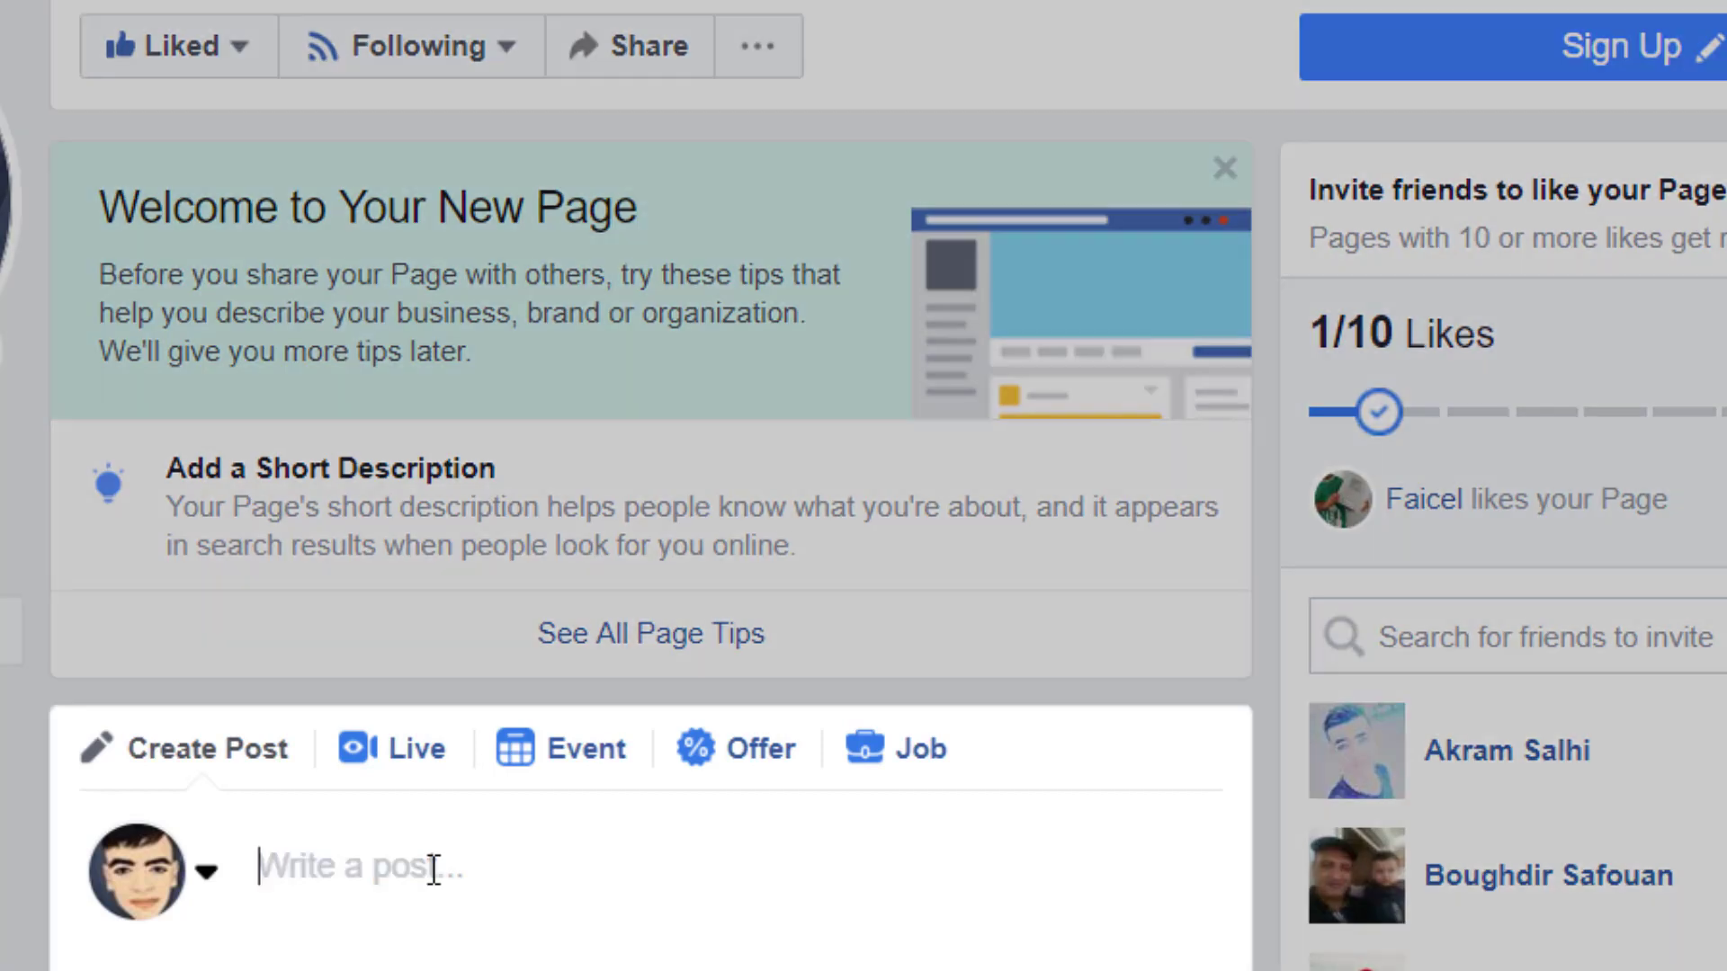
key("ctrl+v")
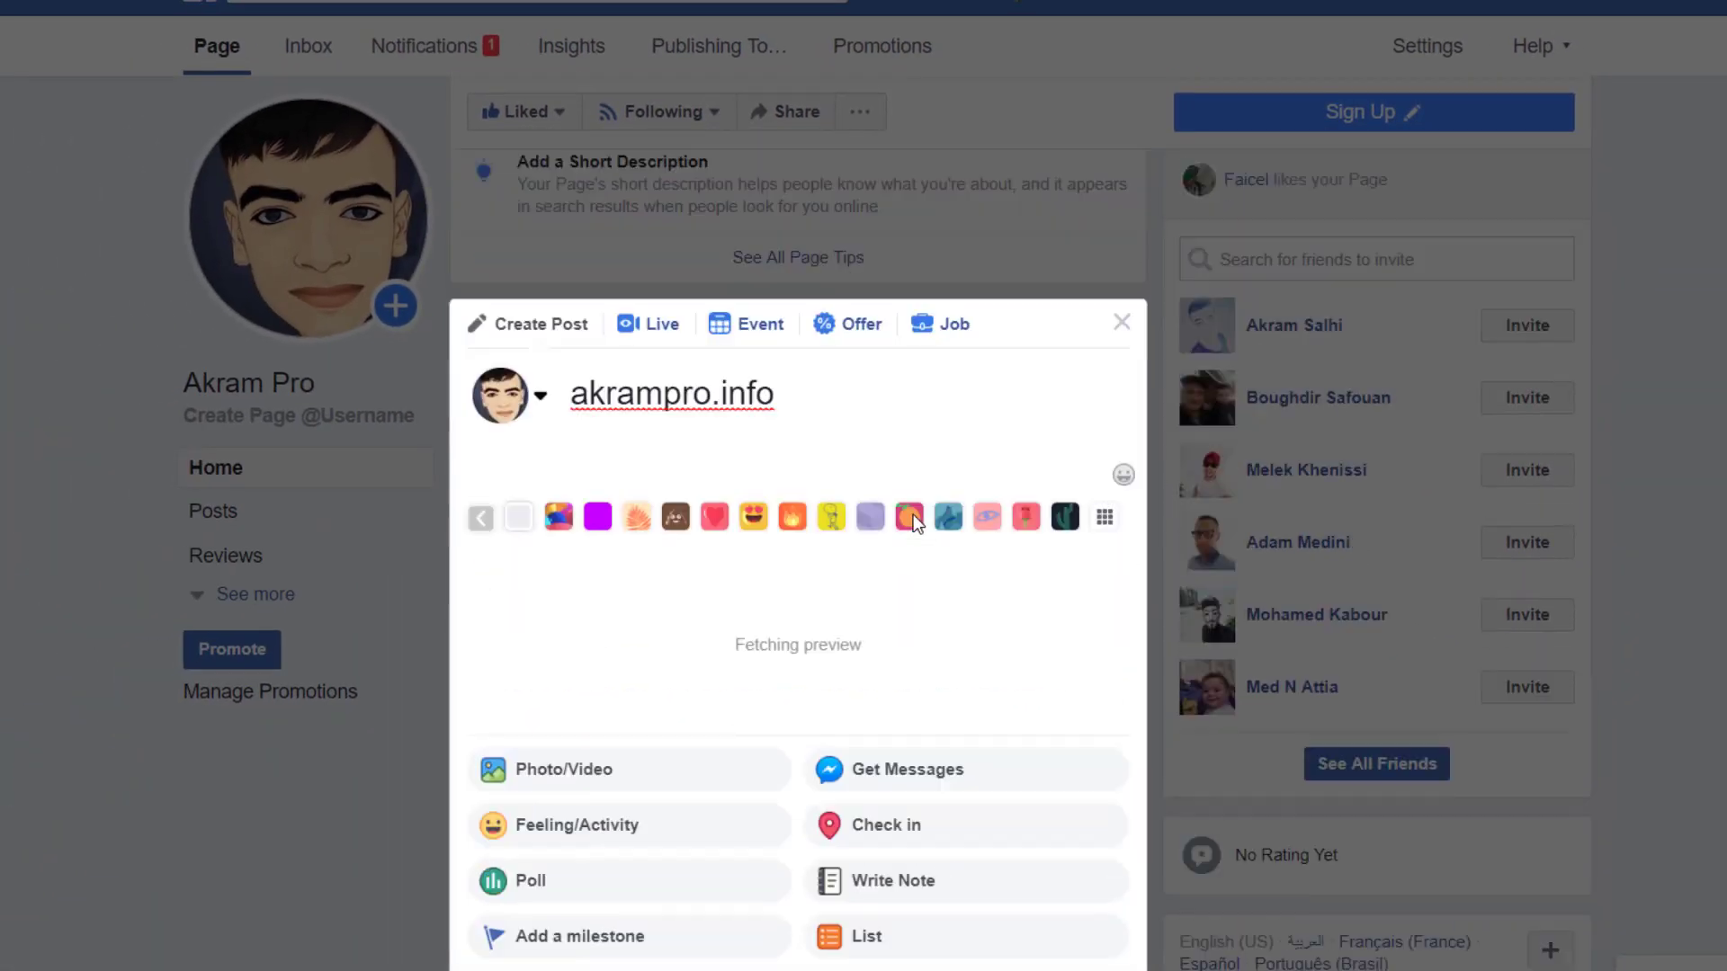
scroll(913, 521, "down", 1)
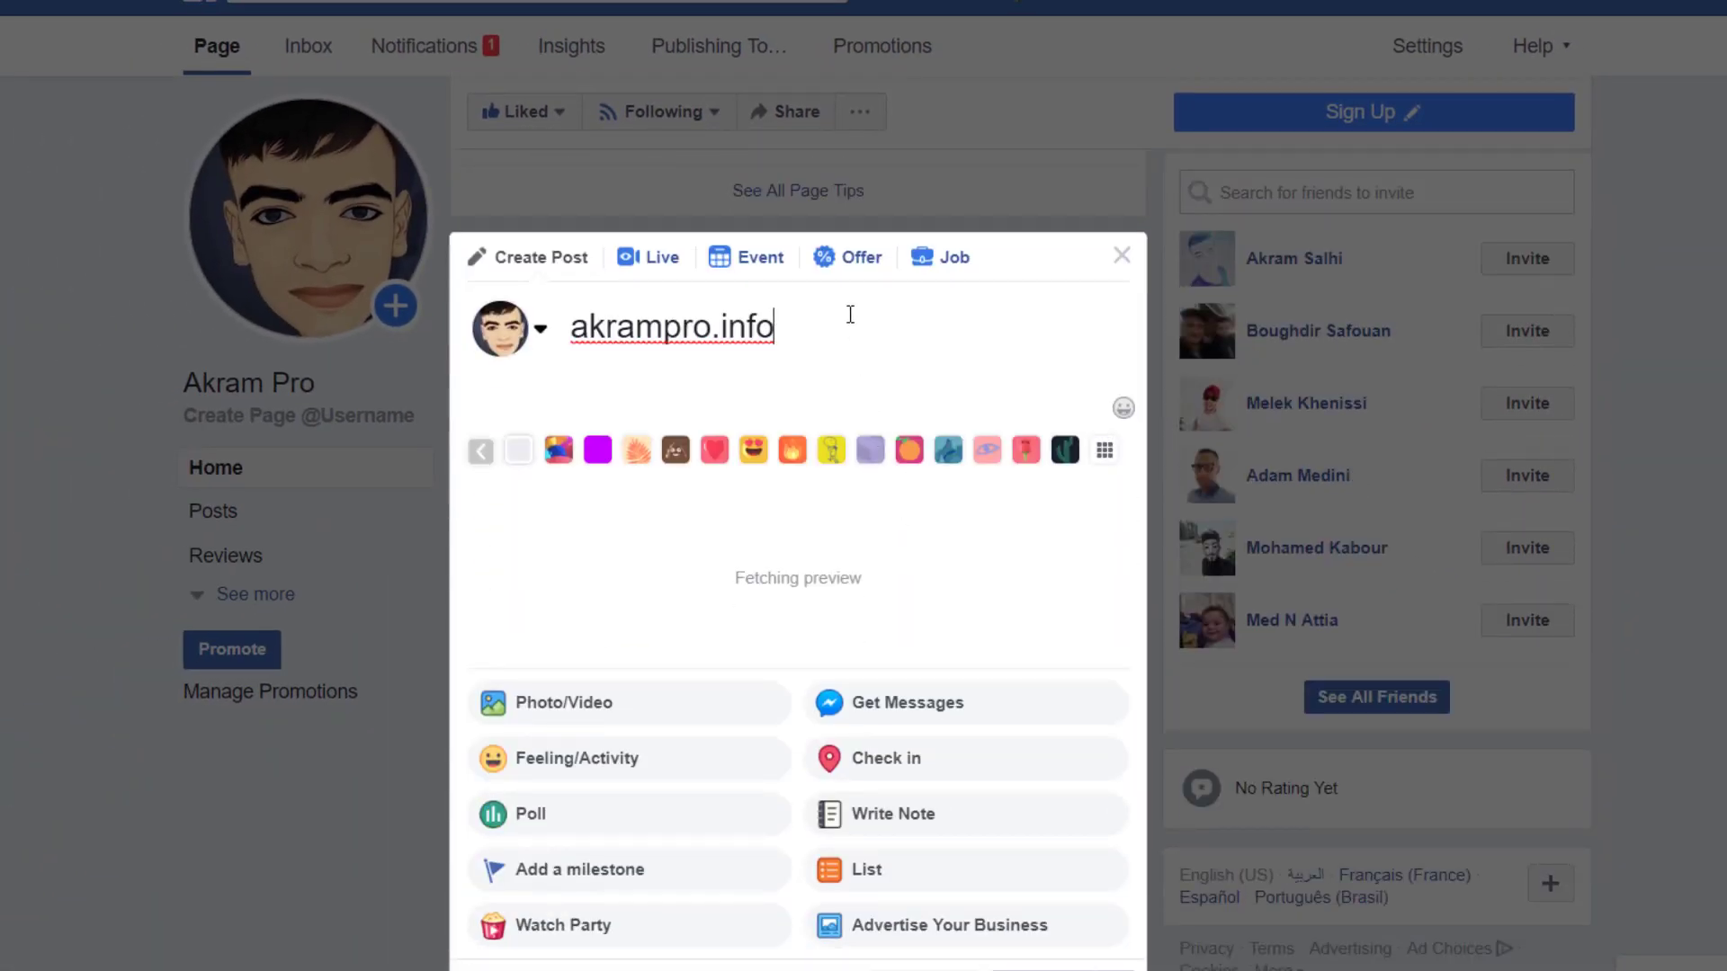
scroll(1086, 604, "down", 5)
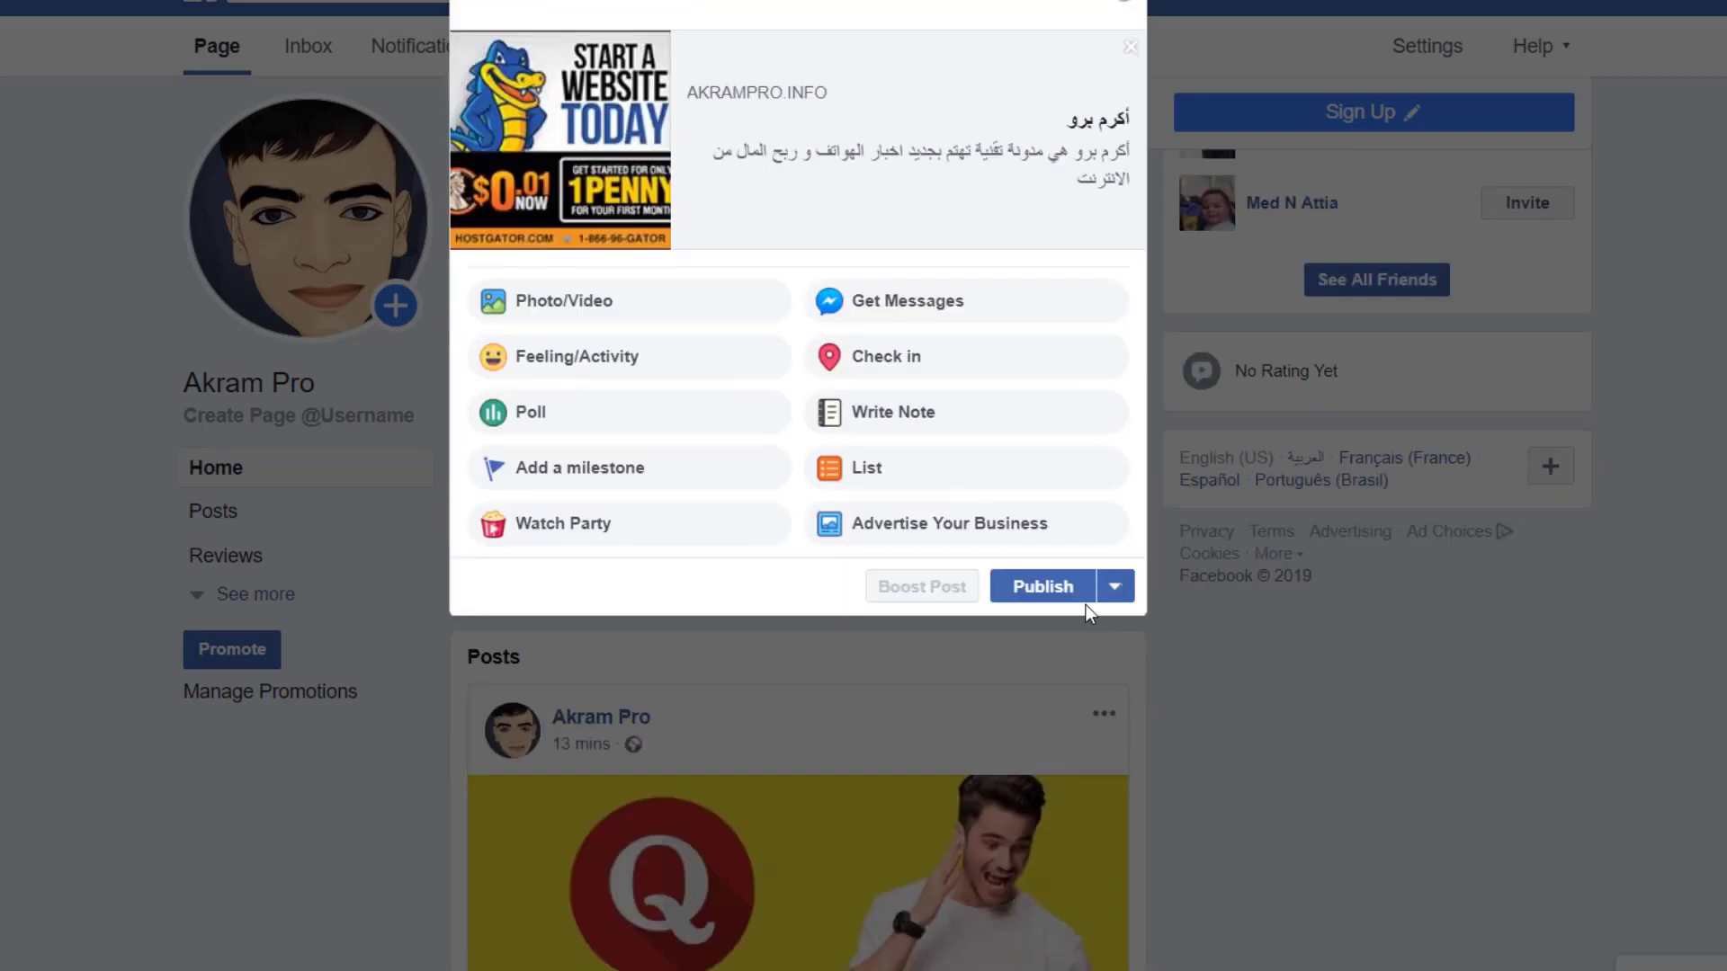
left_click(1084, 593)
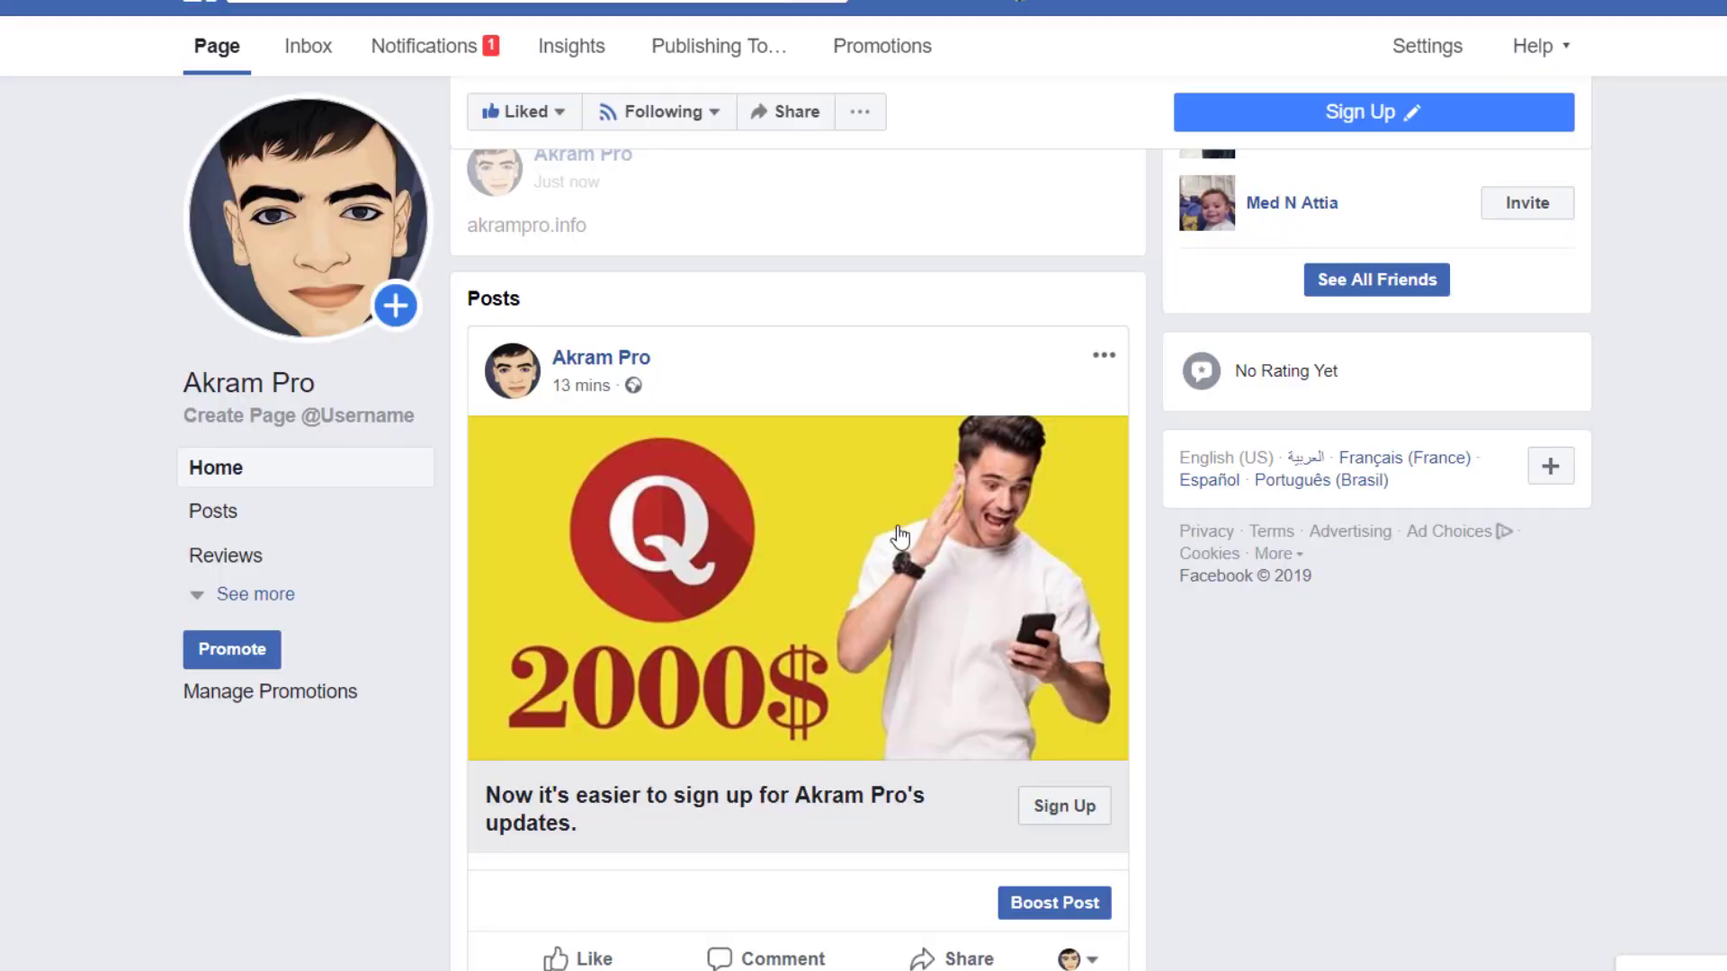